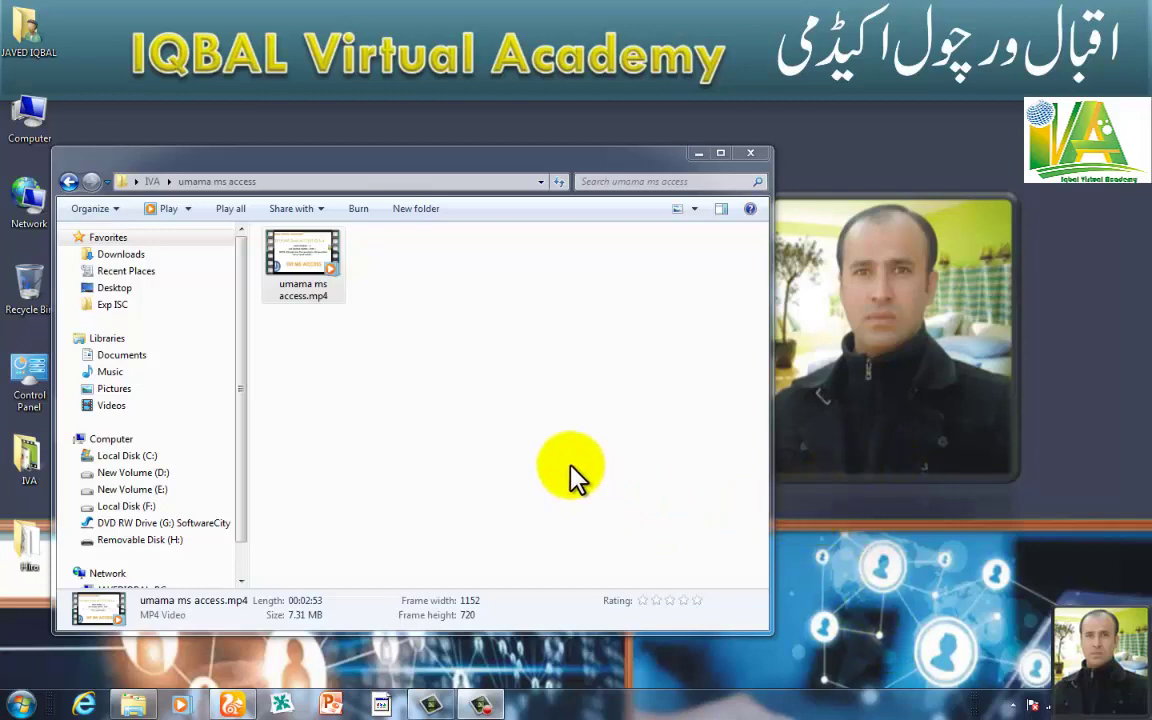
# - Play umama ms access.mp4 and pause it on the slide listing Questions 1 to 7, at about 0:53
pyautogui.click(302, 281)
pyautogui.doubleClick(298, 262)
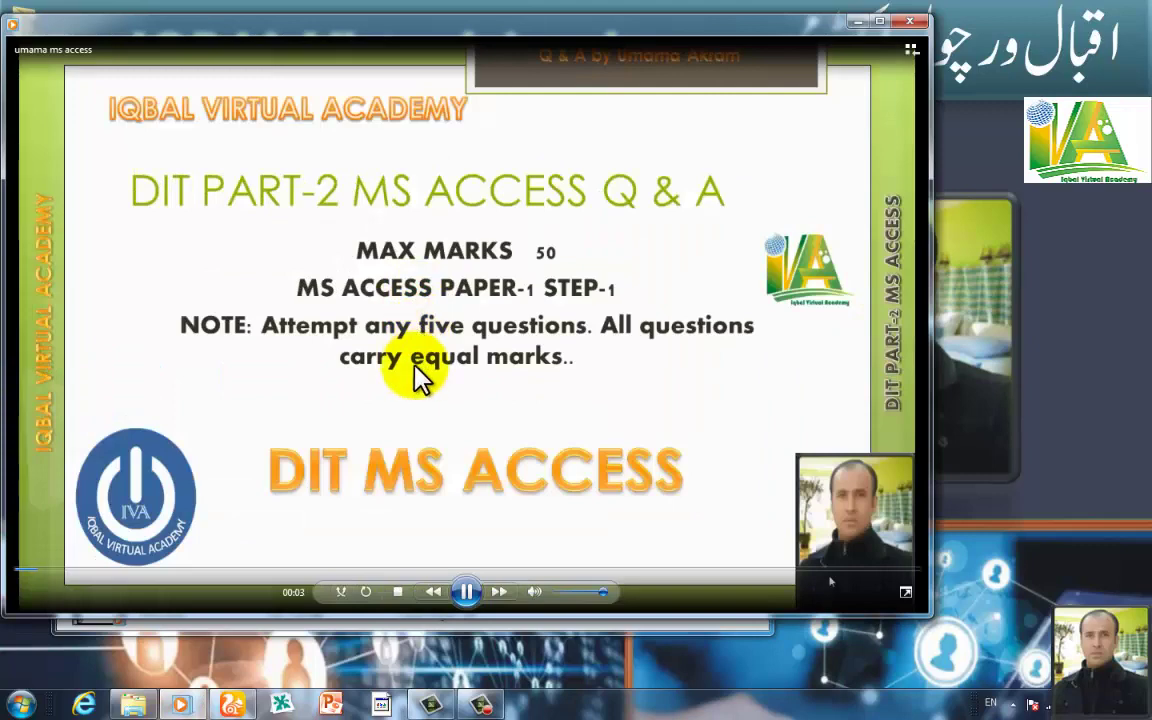
pyautogui.doubleClick(416, 380)
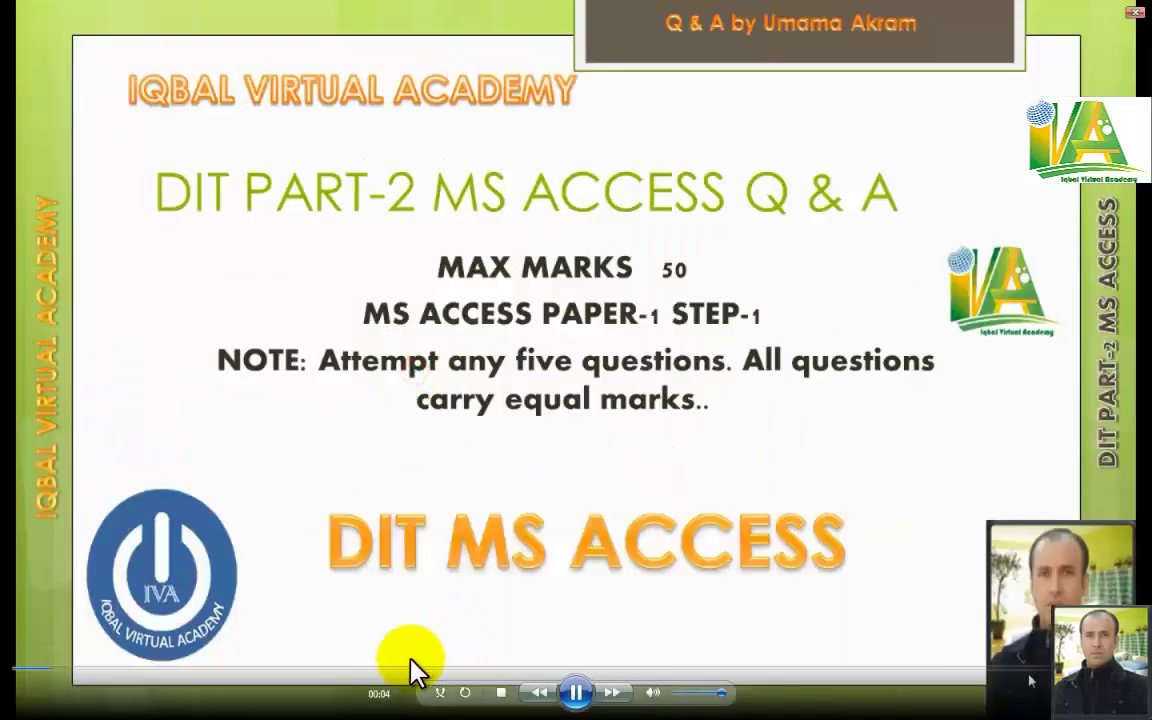
pyautogui.click(342, 668)
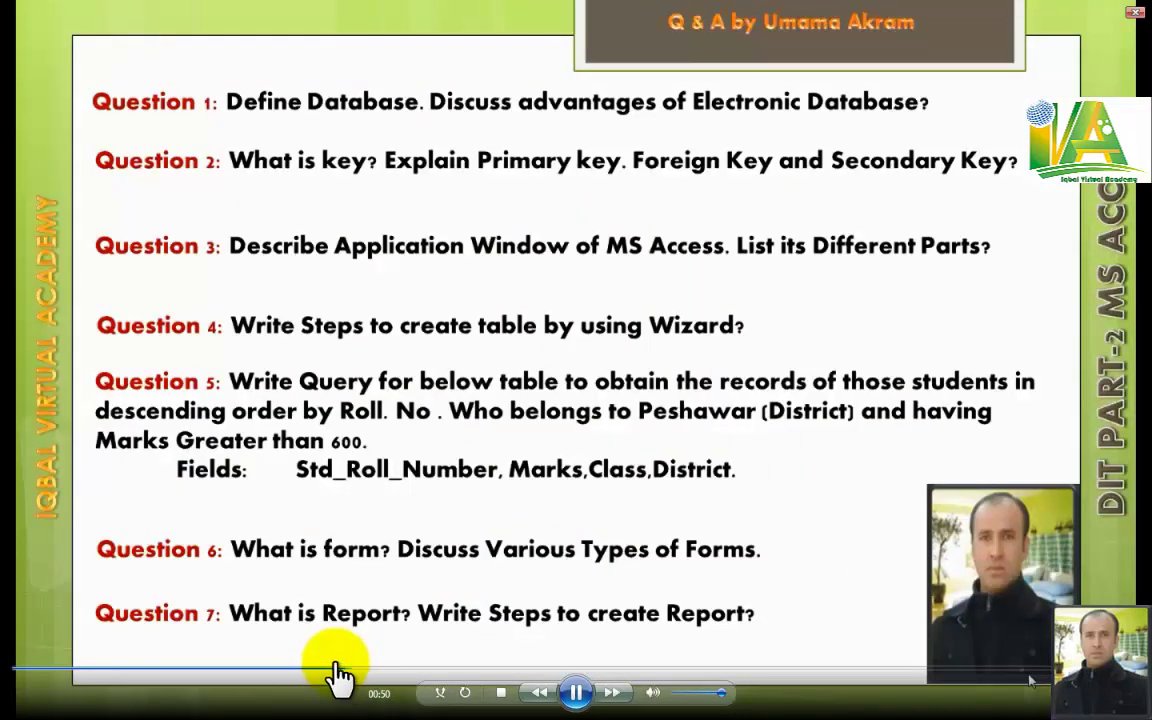
pyautogui.click(575, 693)
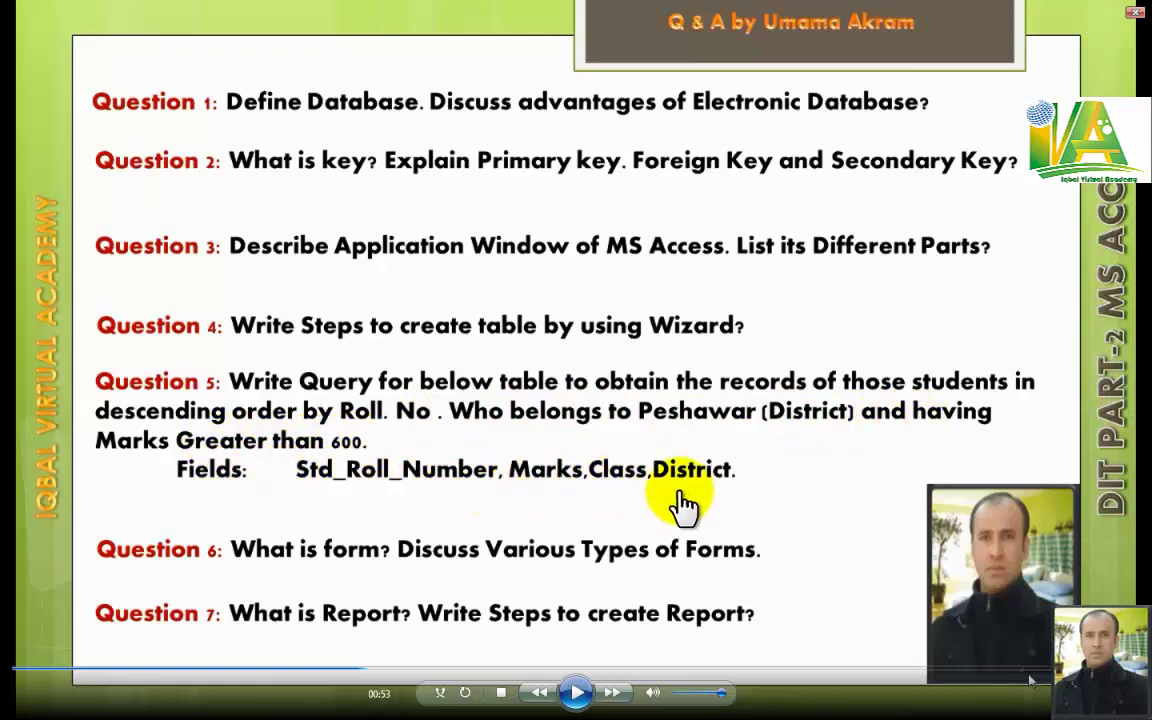
pyautogui.doubleClick(706, 324)
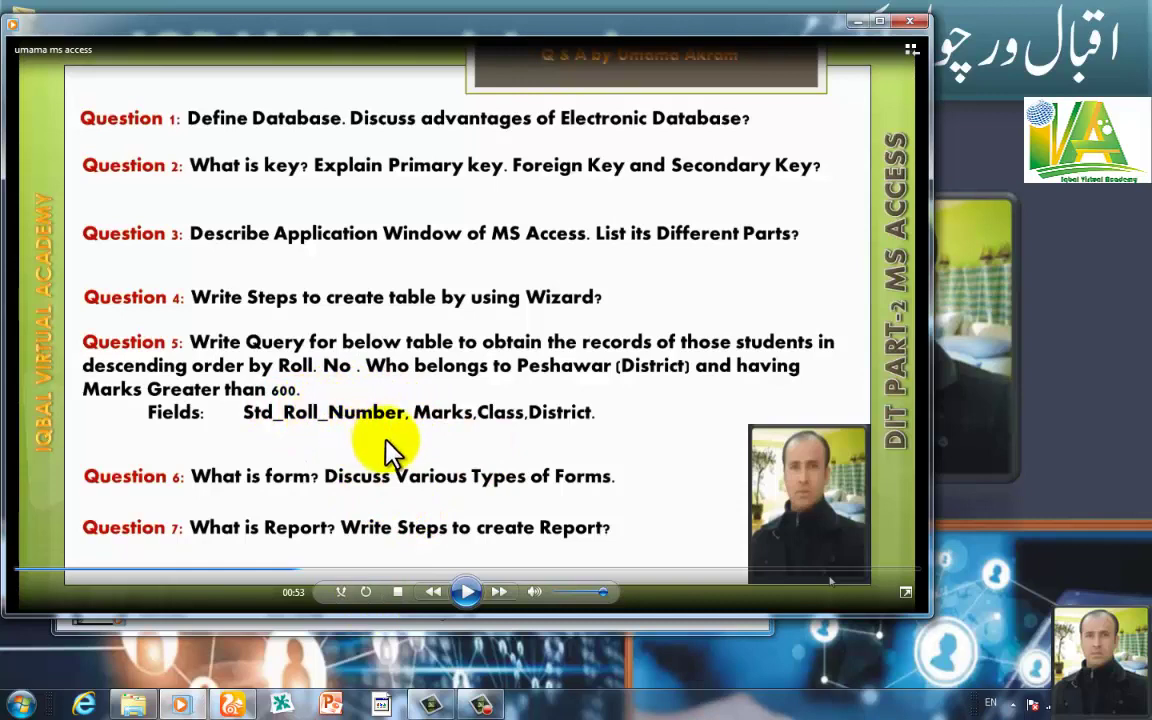
# - Launch Microsoft Access and create a blank database named Database50.accdb
pyautogui.press('super+r')
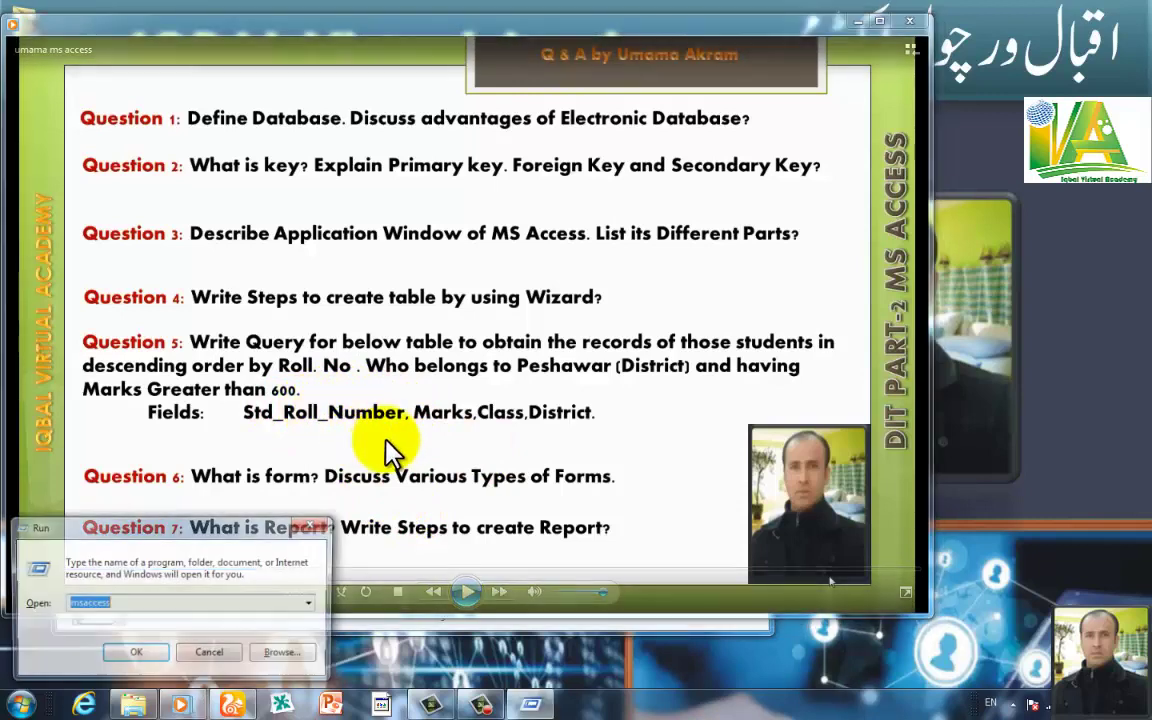
pyautogui.press('Return')
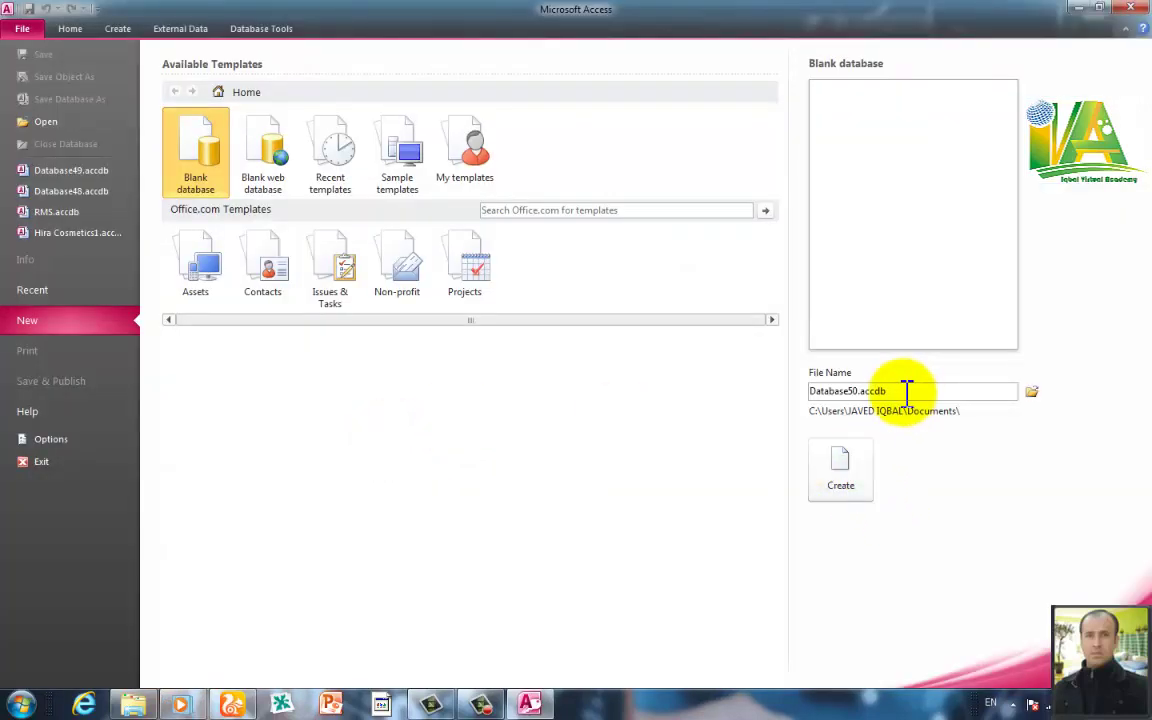
pyautogui.click(850, 462)
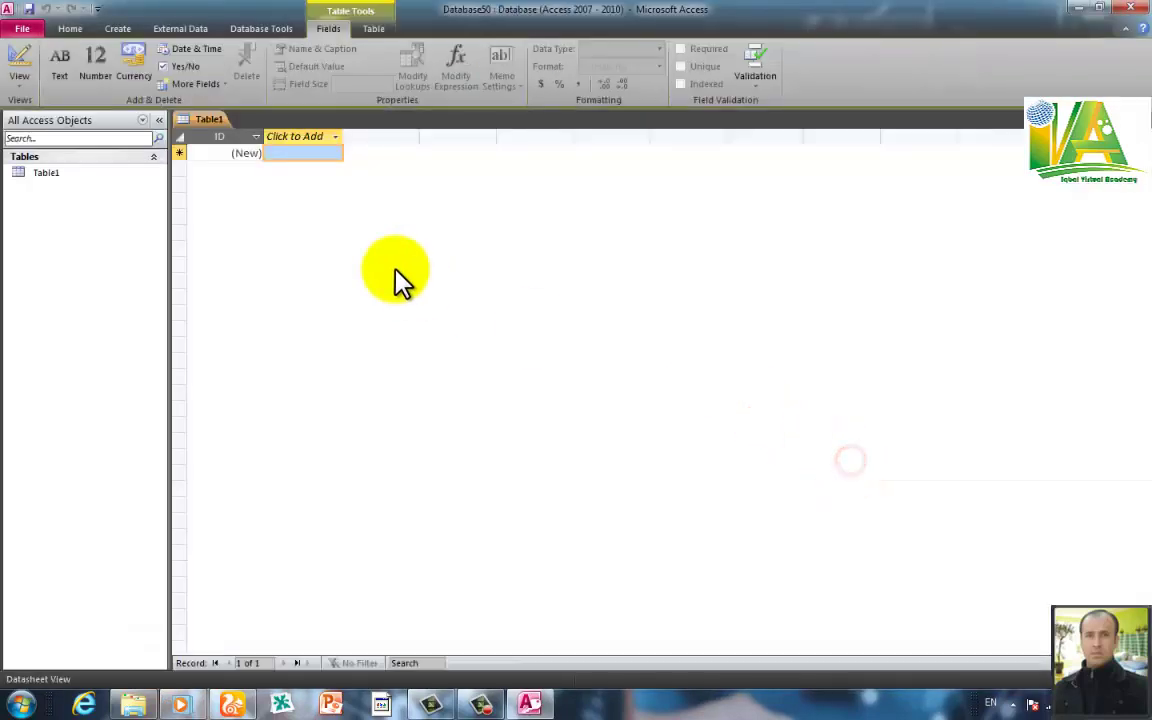
# - Start a new table in Design View and add a Std_Roll_Number field with the Number data type
pyautogui.click(117, 30)
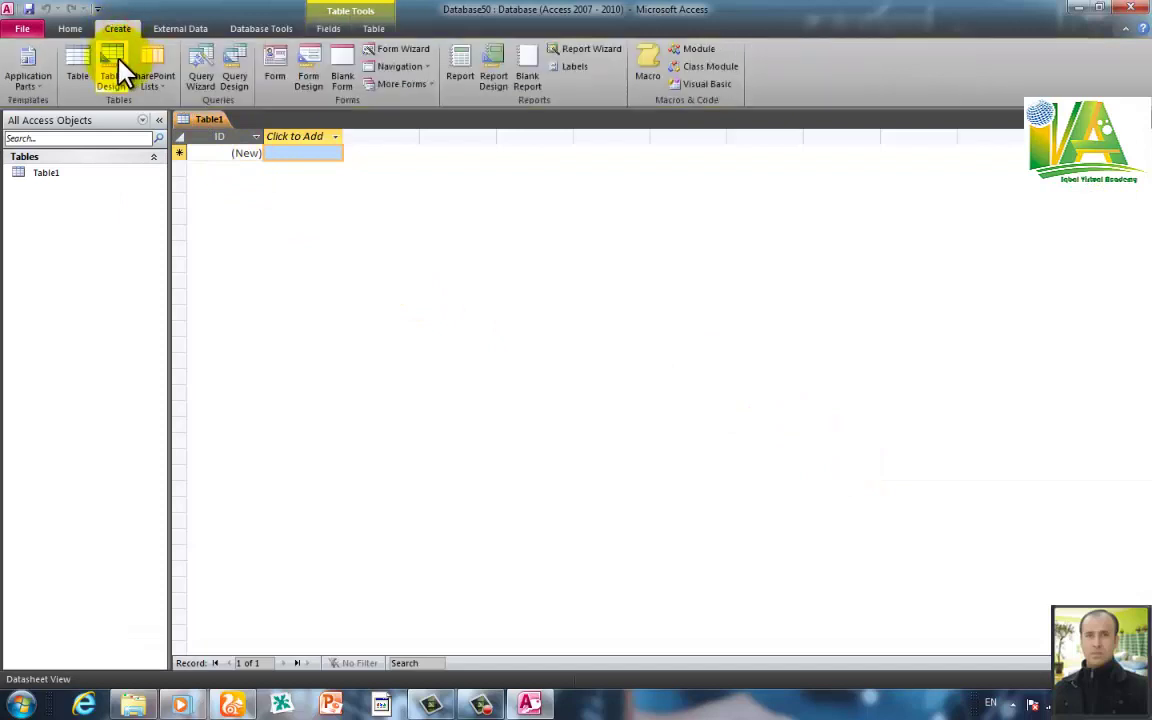
pyautogui.click(113, 64)
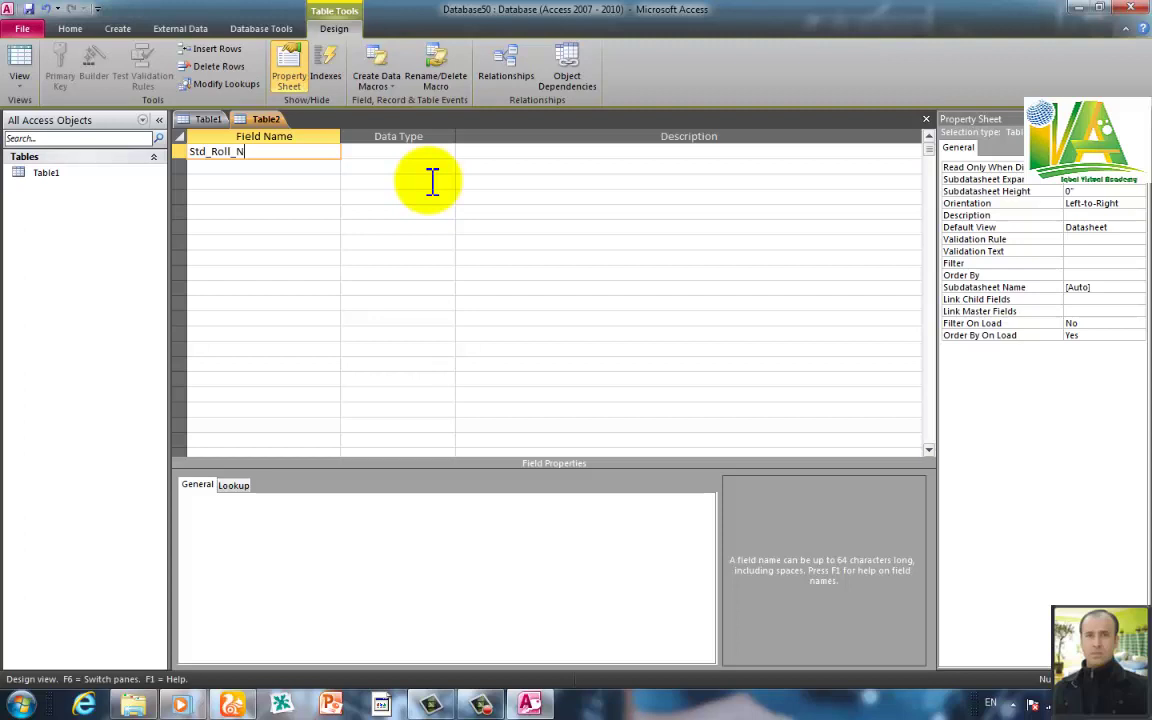
pyautogui.press('Tab')
pyautogui.write('n')
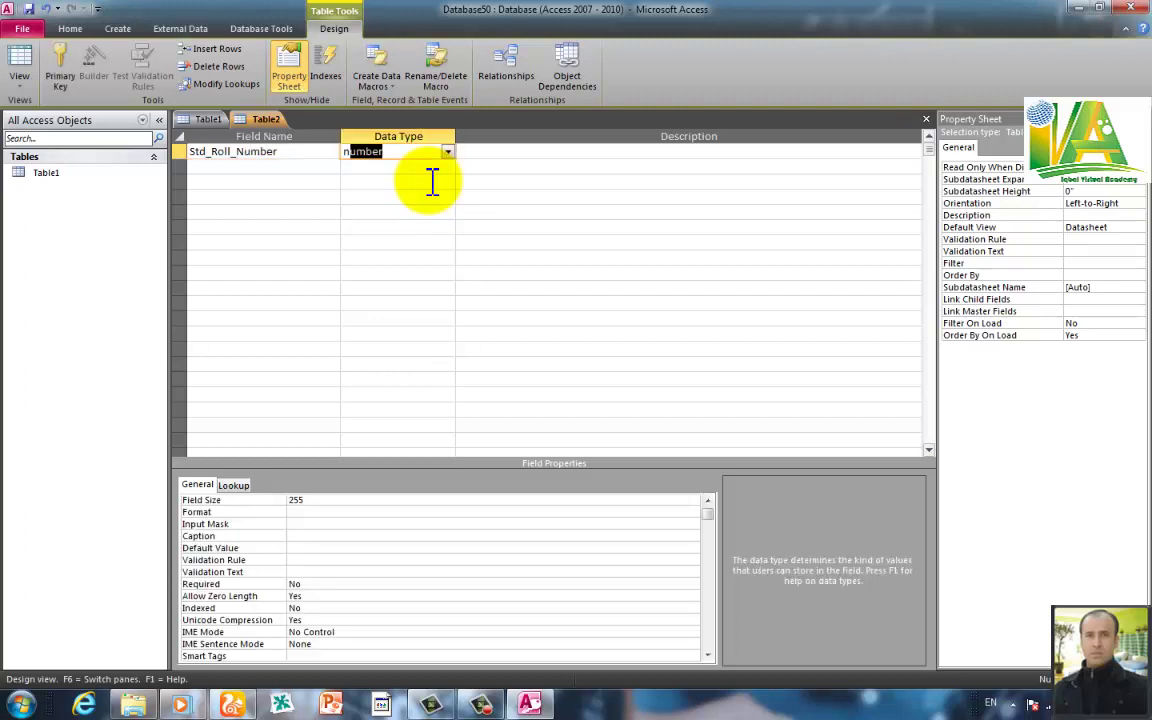
pyautogui.press('Tab')
pyautogui.press('Tab')
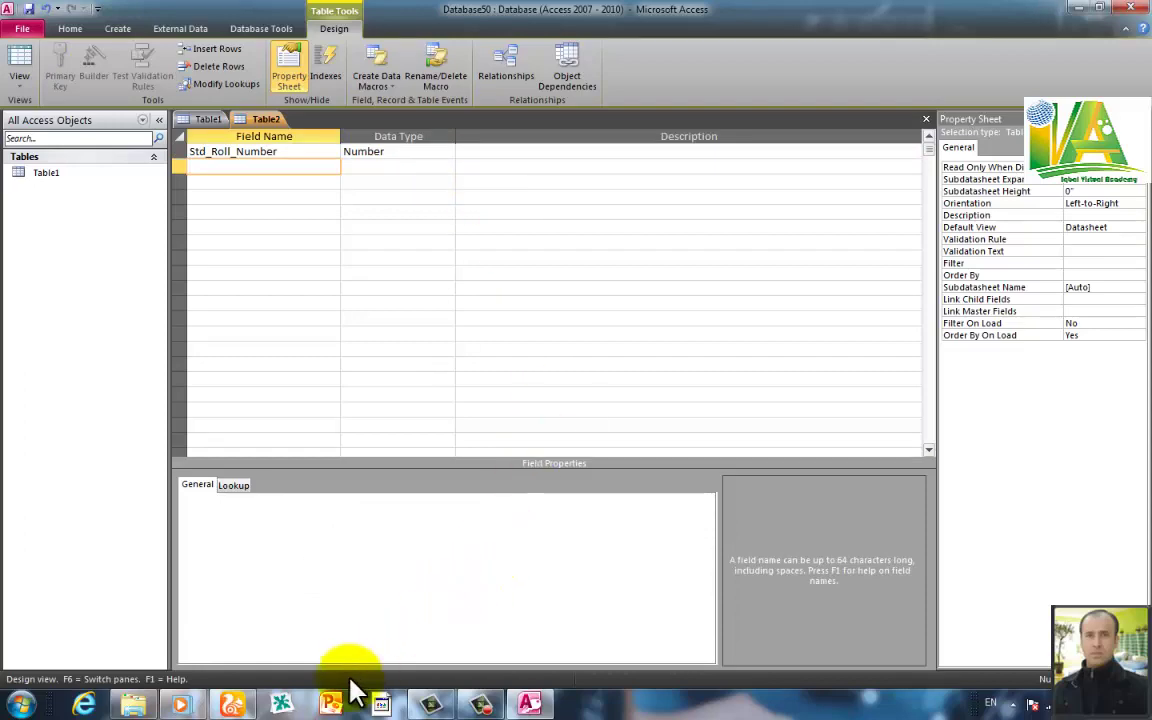
# - Check the field names listed under Question 5 in the paused video and return to the table design in Access
pyautogui.click(182, 706)
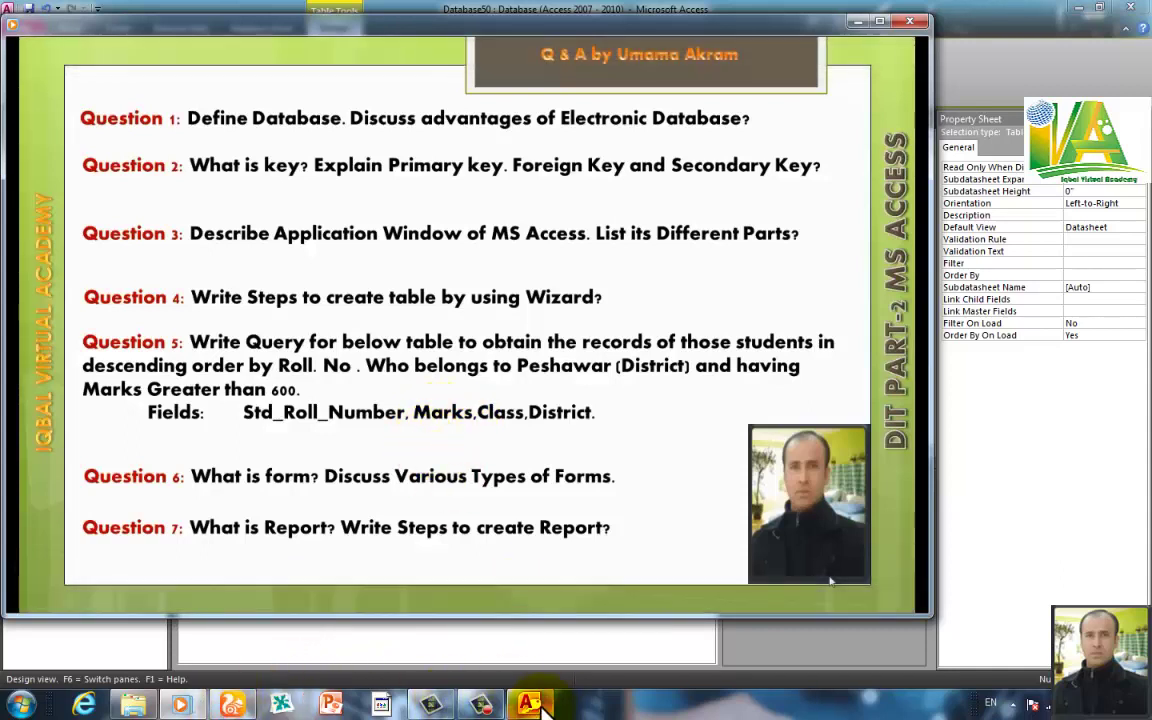
pyautogui.click(481, 705)
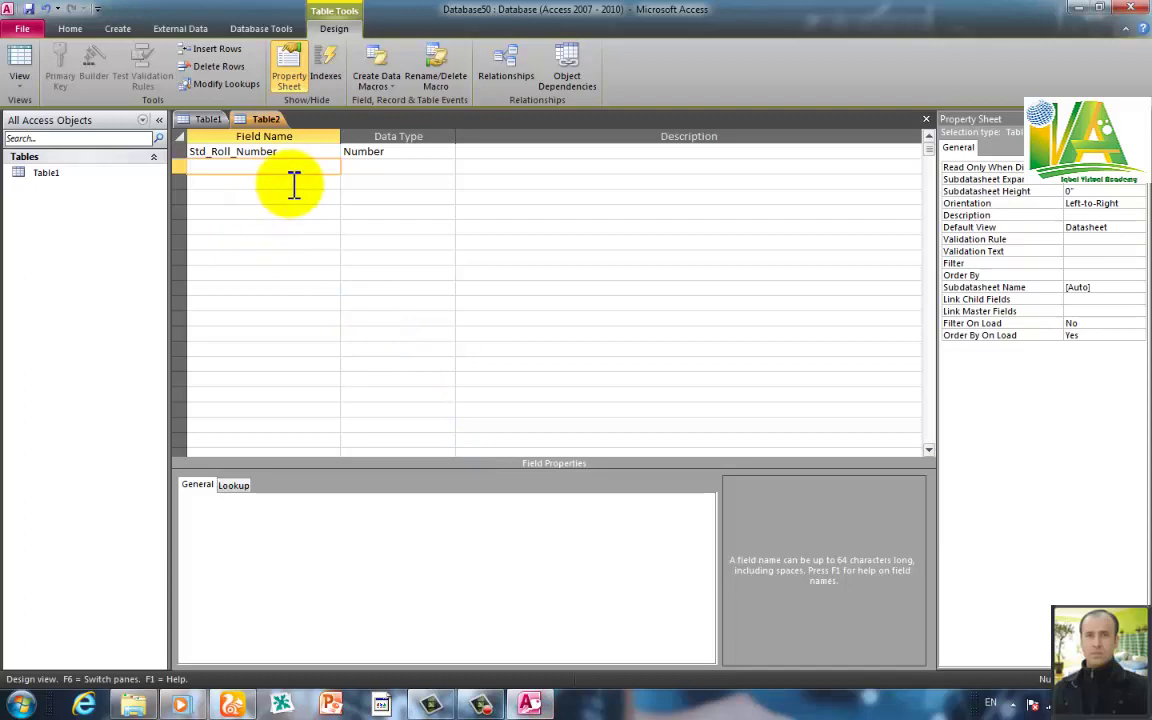
pyautogui.click(183, 707)
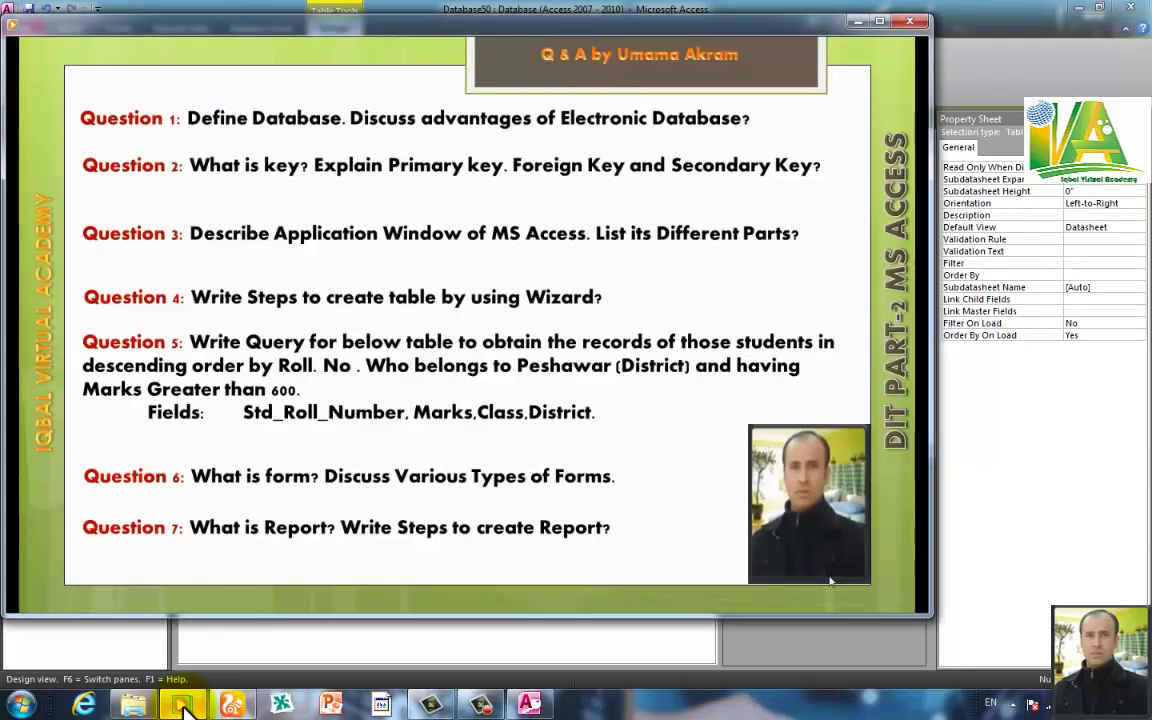
pyautogui.click(529, 705)
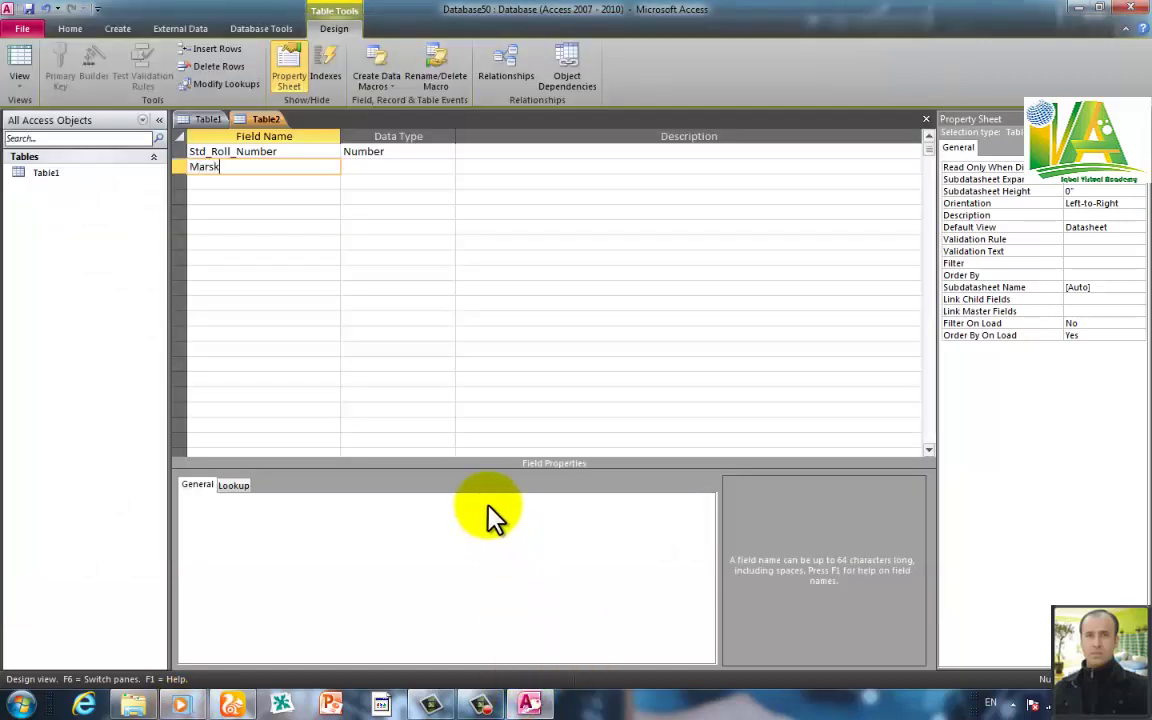
# - Replace the mistyped second field name with Class and keep its data type as Text
pyautogui.press('BackSpace')
pyautogui.press('BackSpace')
pyautogui.press('BackSpace')
pyautogui.press('BackSpace')
pyautogui.press('BackSpace')
pyautogui.write('C')
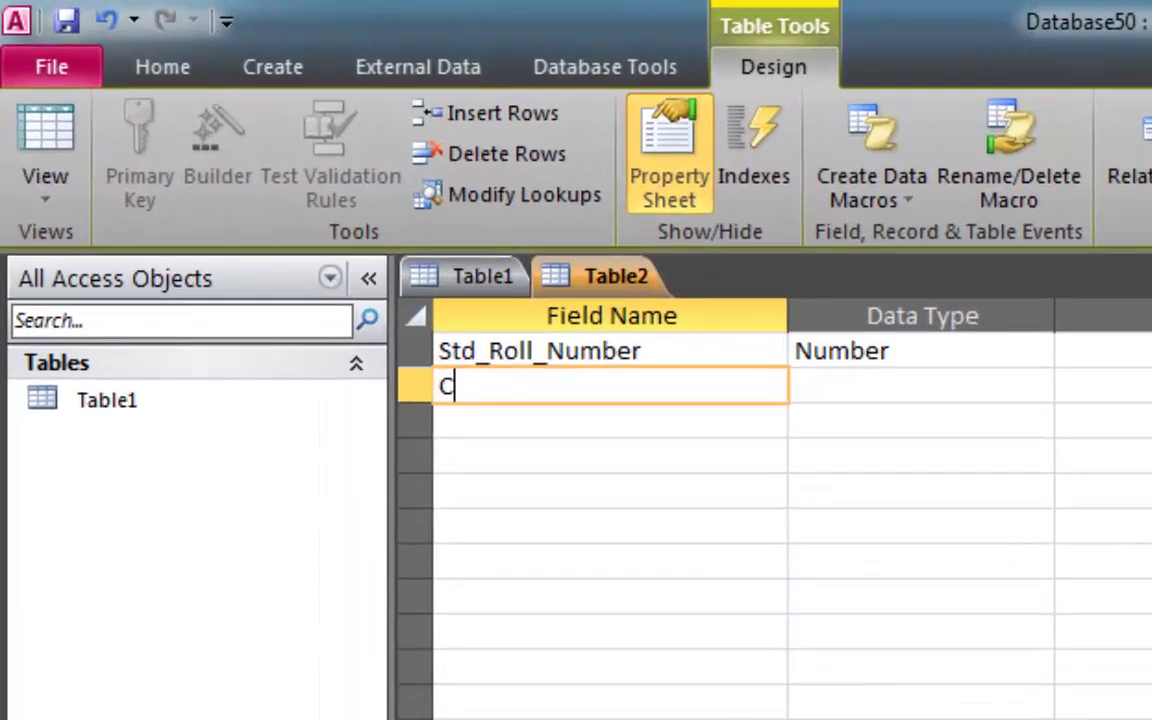
pyautogui.write('lass')
pyautogui.press('Tab')
pyautogui.press('Tab')
pyautogui.press('Tab')
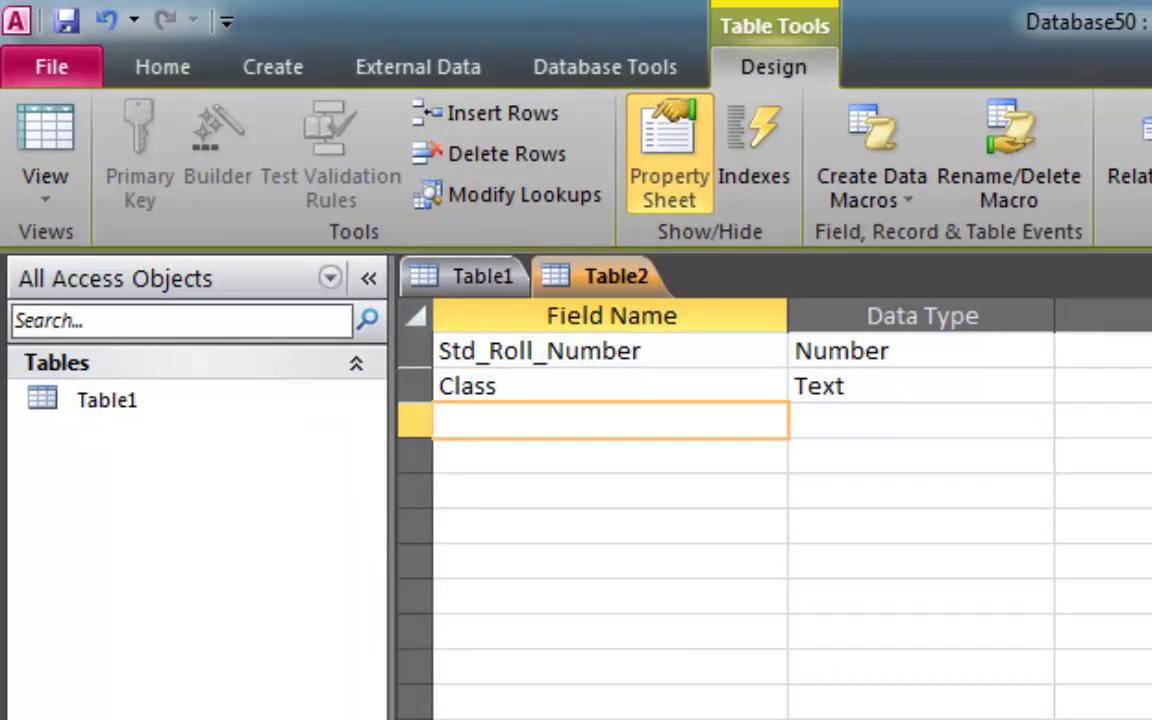
# - Add a Marks field with the Number data type below Class
pyautogui.write('M')
pyautogui.press('BackSpace')
pyautogui.write('Marks')
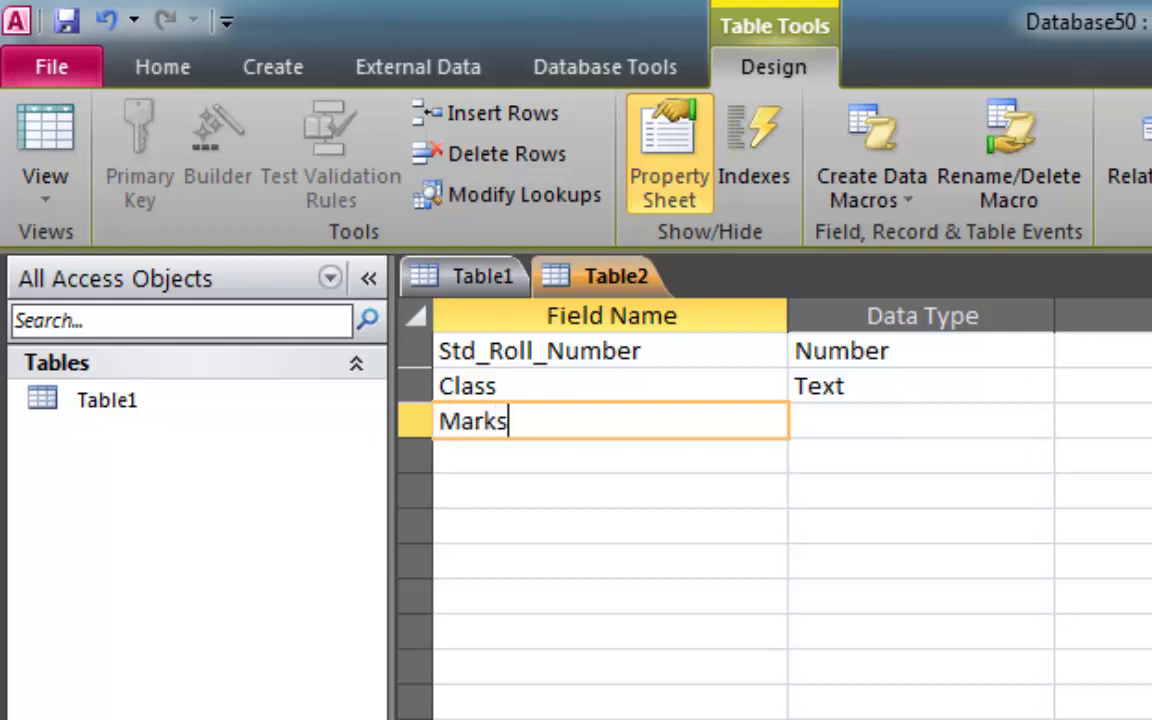
pyautogui.press('Tab')
pyautogui.write('n')
pyautogui.press('Tab')
pyautogui.press('Tab')
# - Add a District field with the Text data type below Marks
pyautogui.write('D')
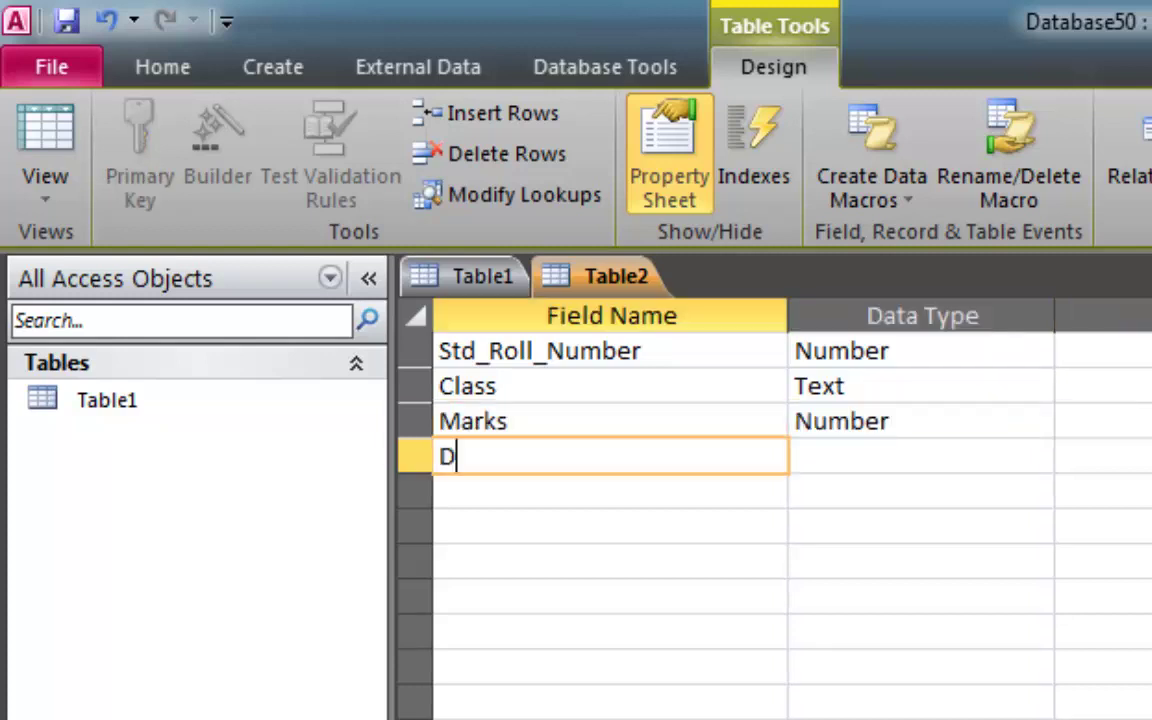
pyautogui.write('istrict')
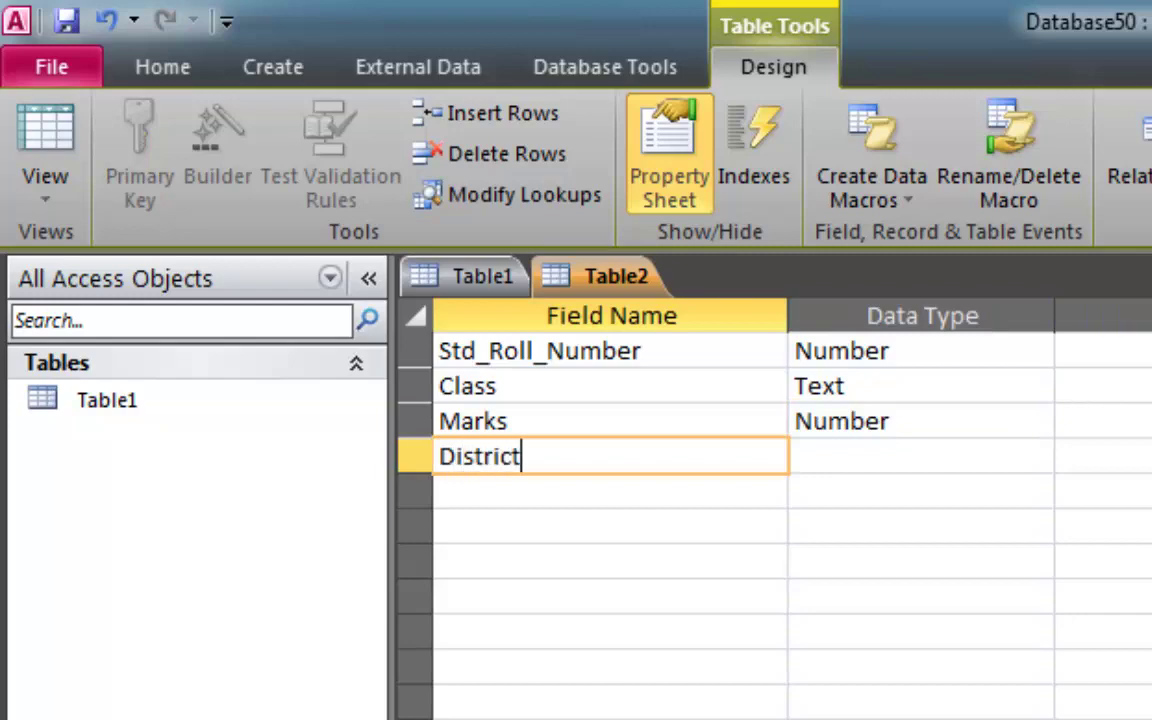
pyautogui.press('Tab')
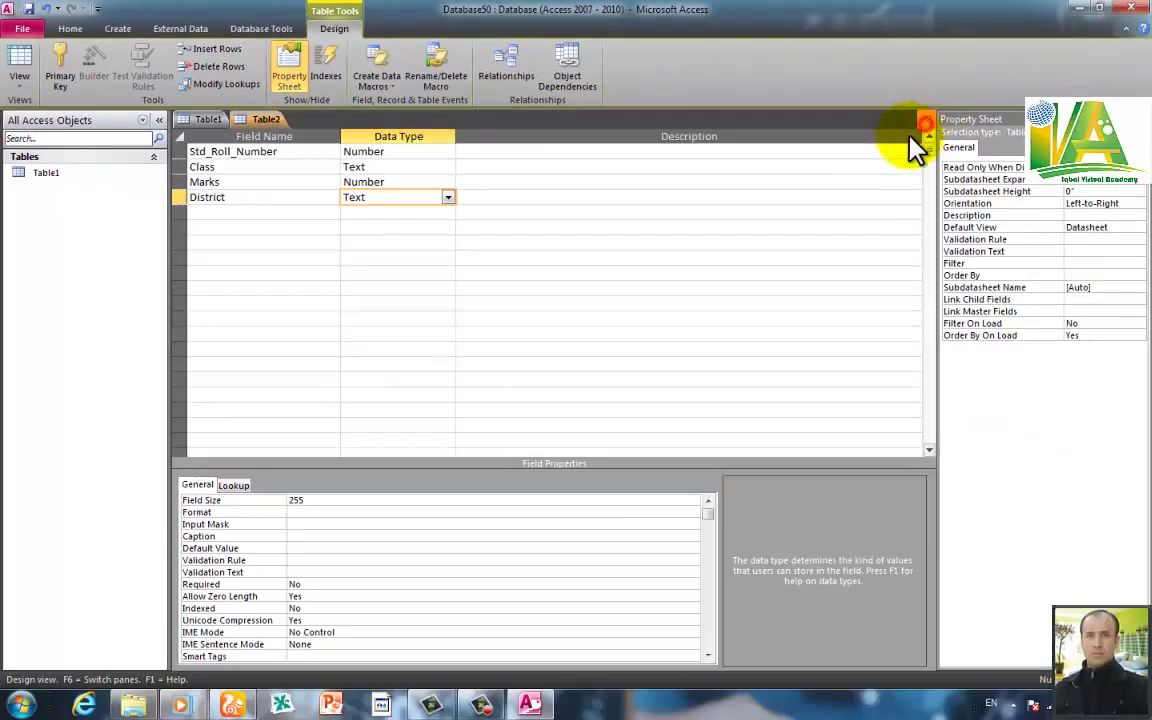
# - Close the table design, saving it as Table2 without a primary key
pyautogui.click(926, 122)
pyautogui.click(517, 390)
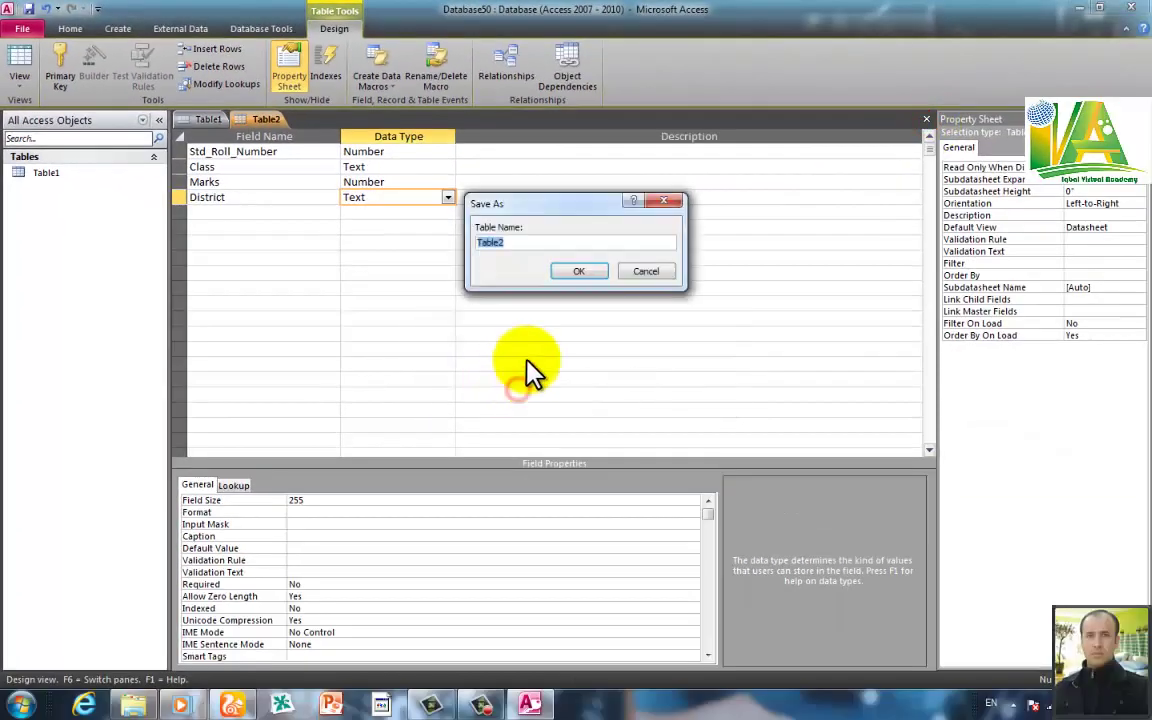
pyautogui.click(568, 276)
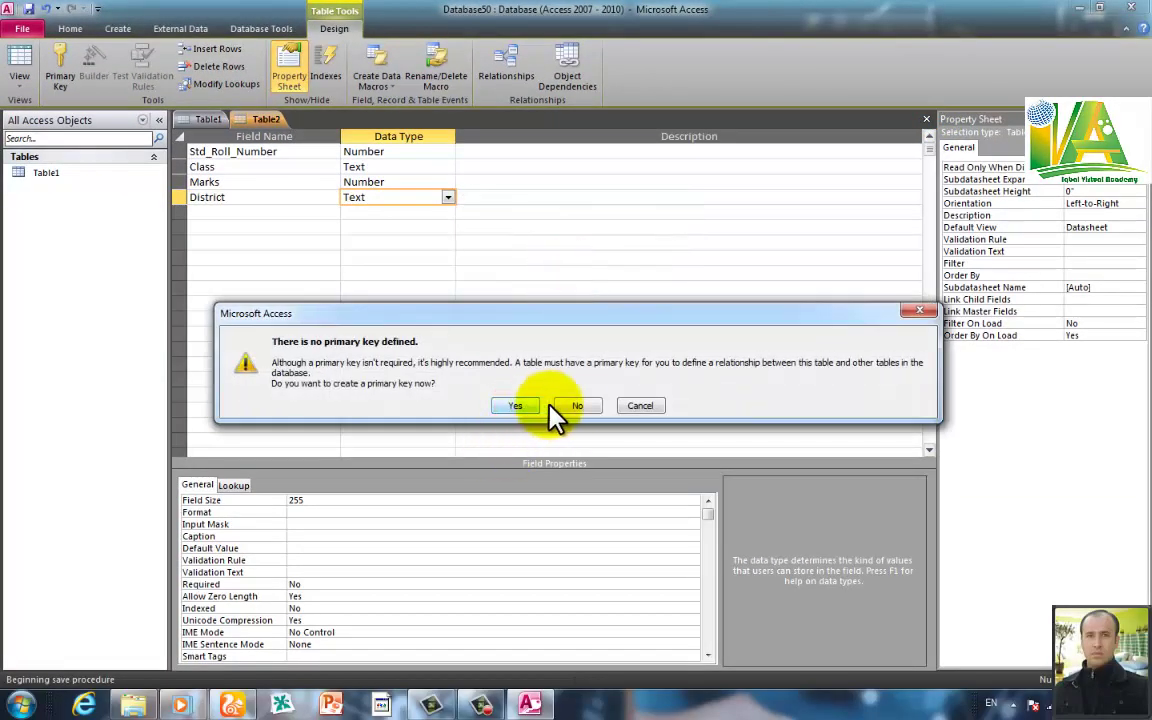
pyautogui.click(571, 405)
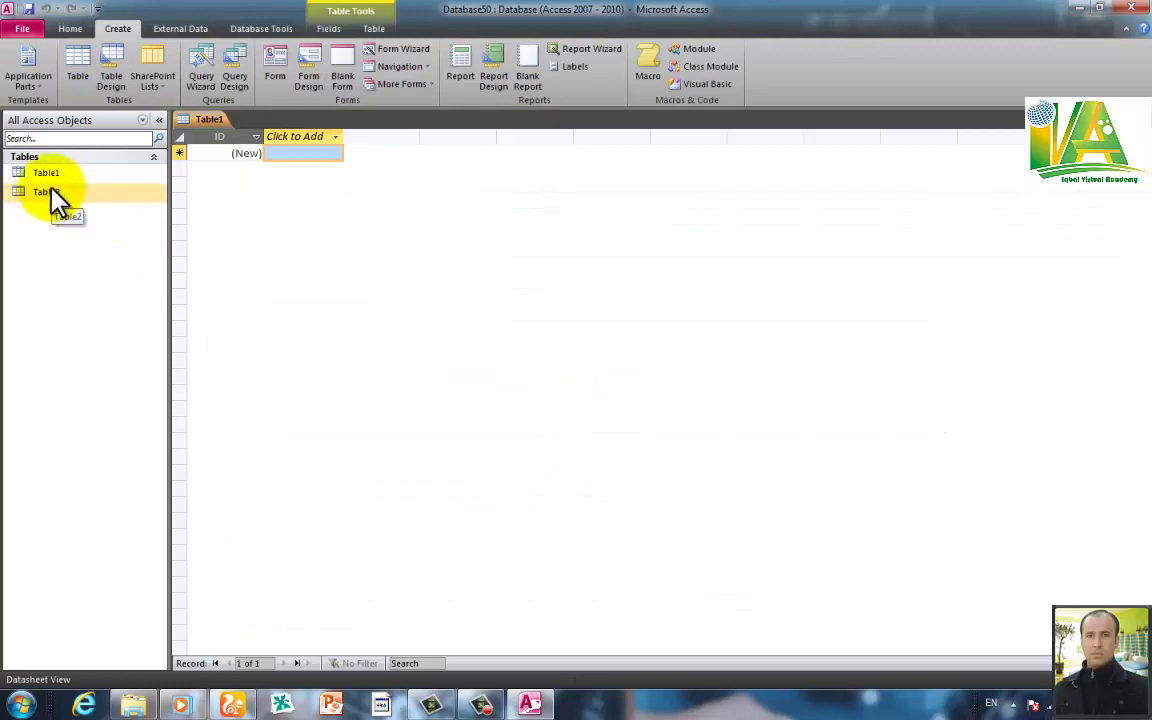
# - Delete the empty Table1 from the database
pyautogui.click(50, 174)
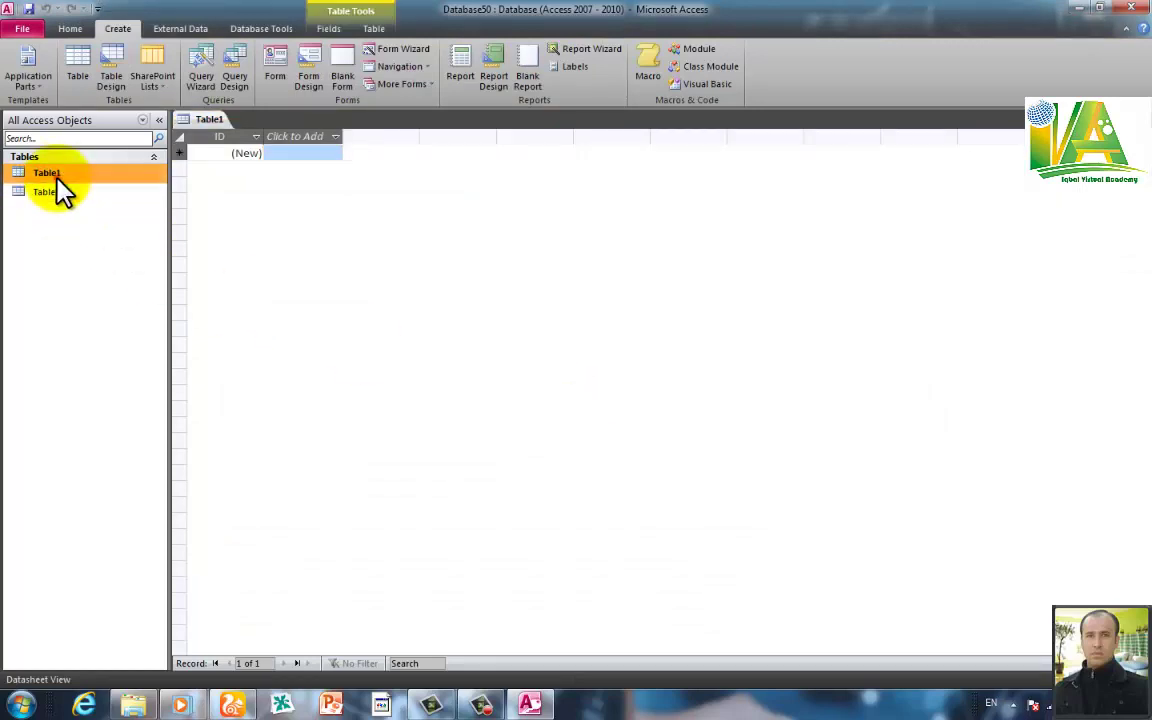
pyautogui.rightClick(57, 180)
pyautogui.click(140, 316)
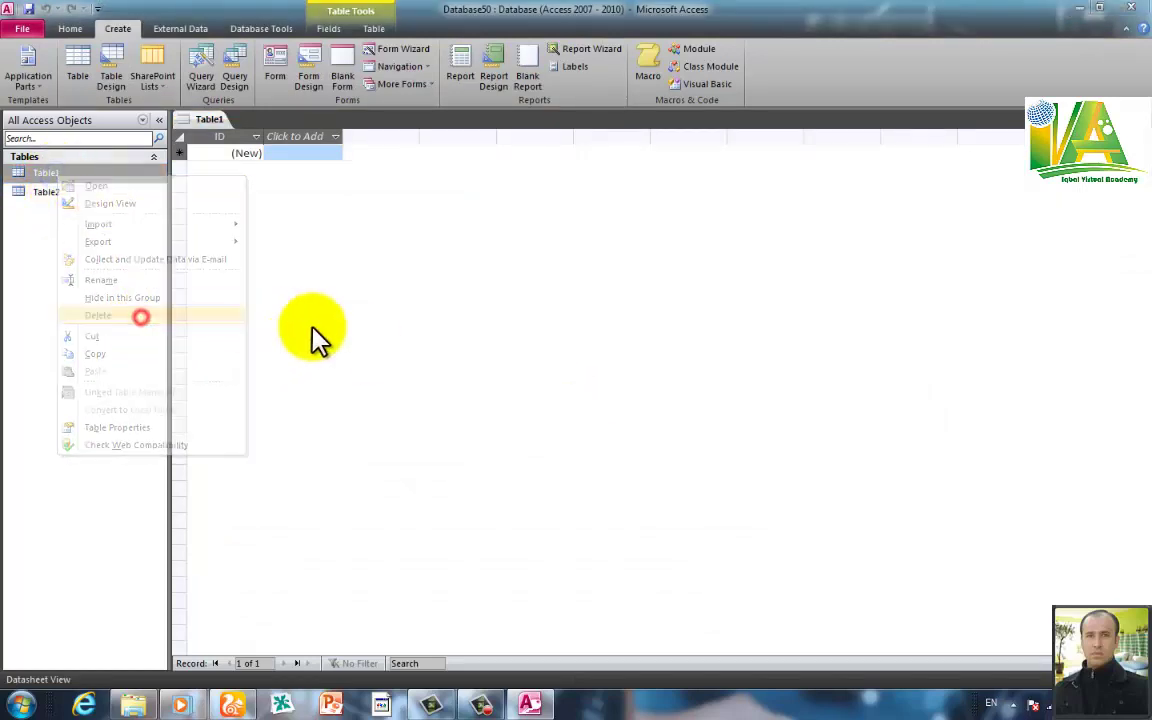
pyautogui.click(565, 393)
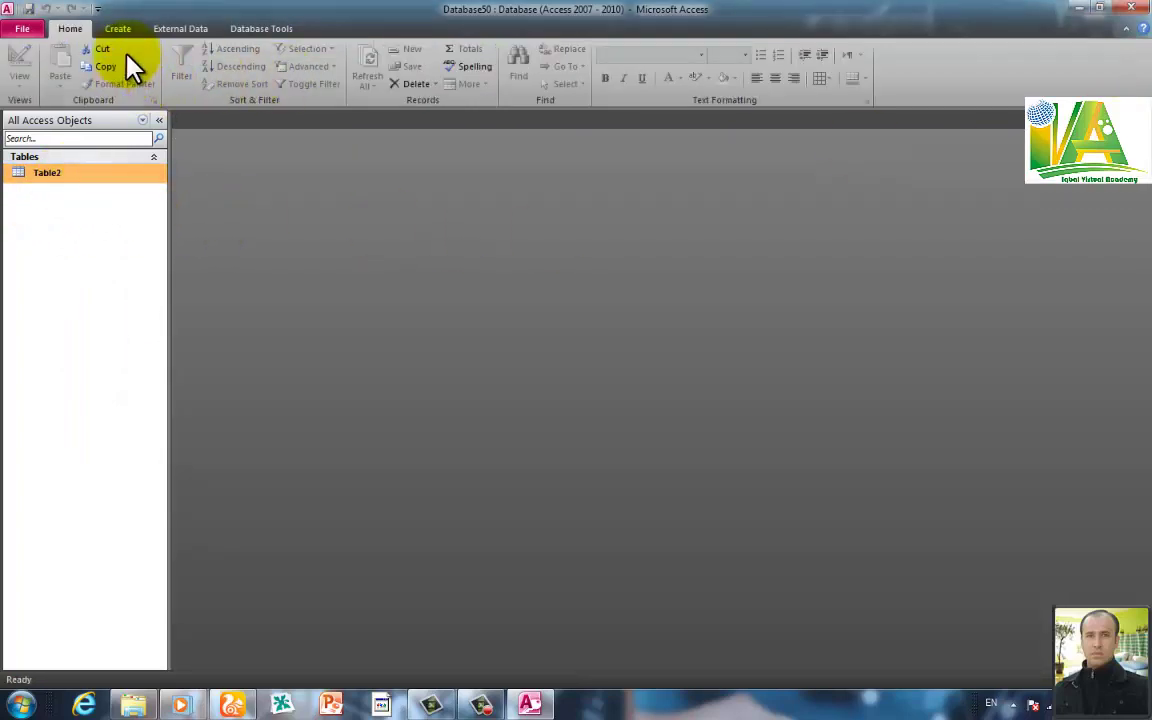
# - Create a form based on Table2, then save it as Table2 and close it
pyautogui.click(40, 170)
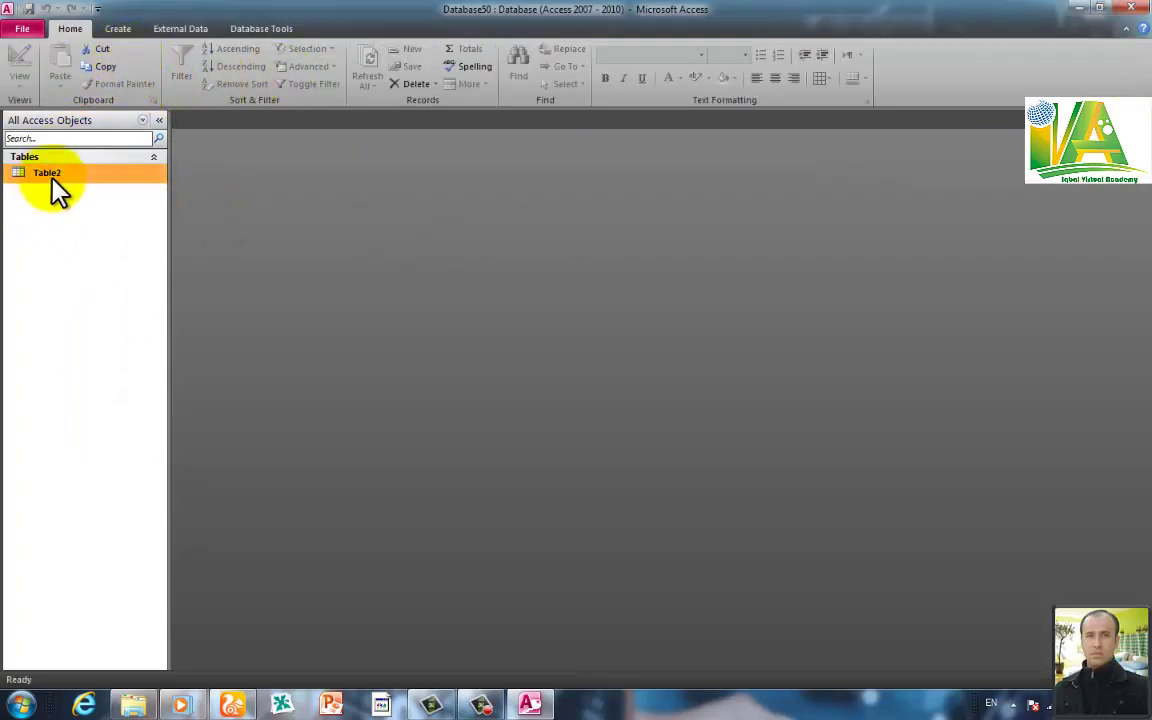
pyautogui.click(118, 29)
pyautogui.click(280, 80)
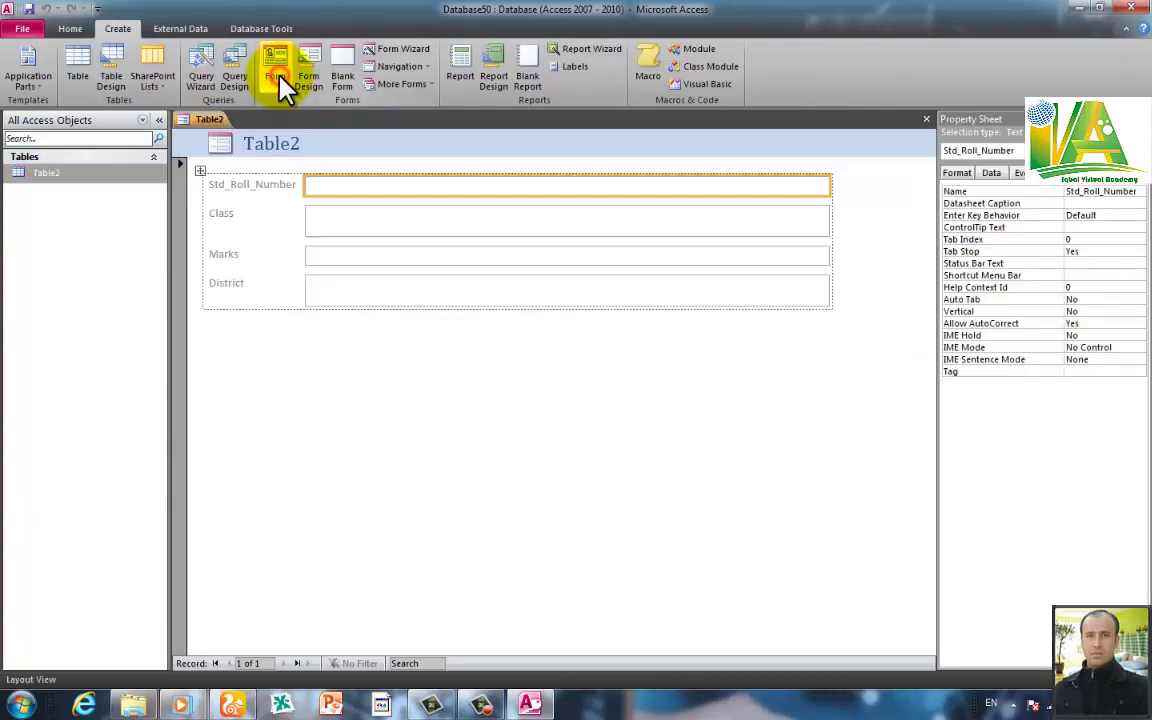
pyautogui.click(926, 120)
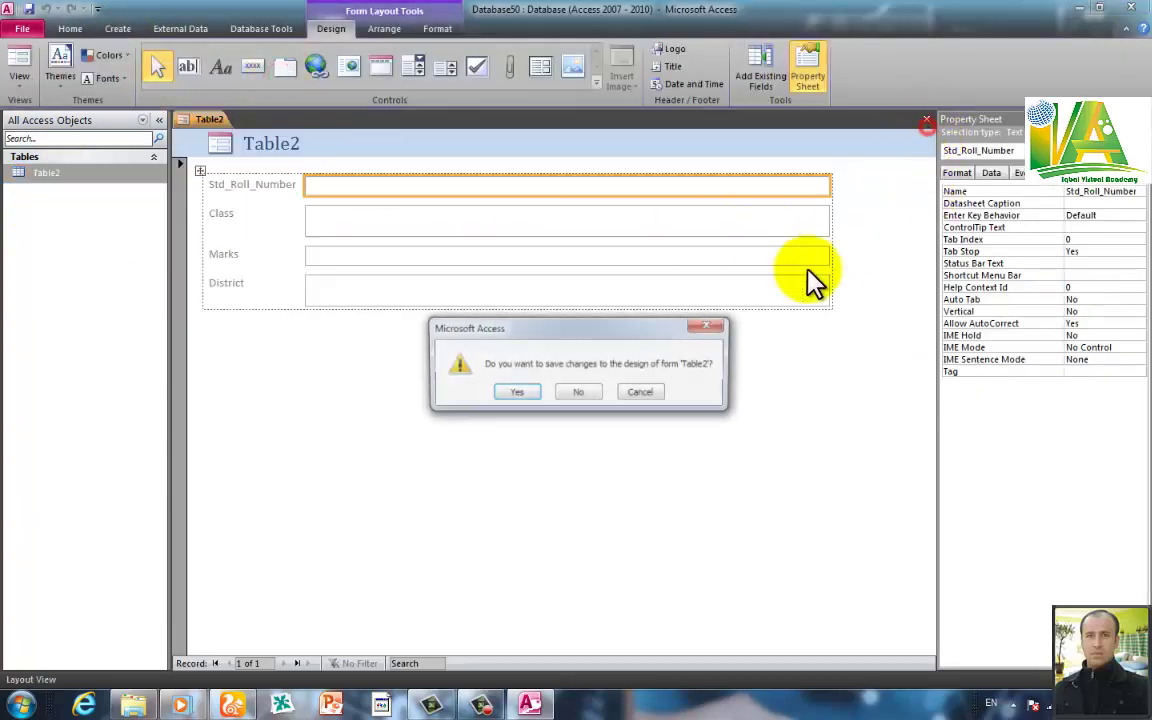
pyautogui.click(520, 396)
pyautogui.click(560, 272)
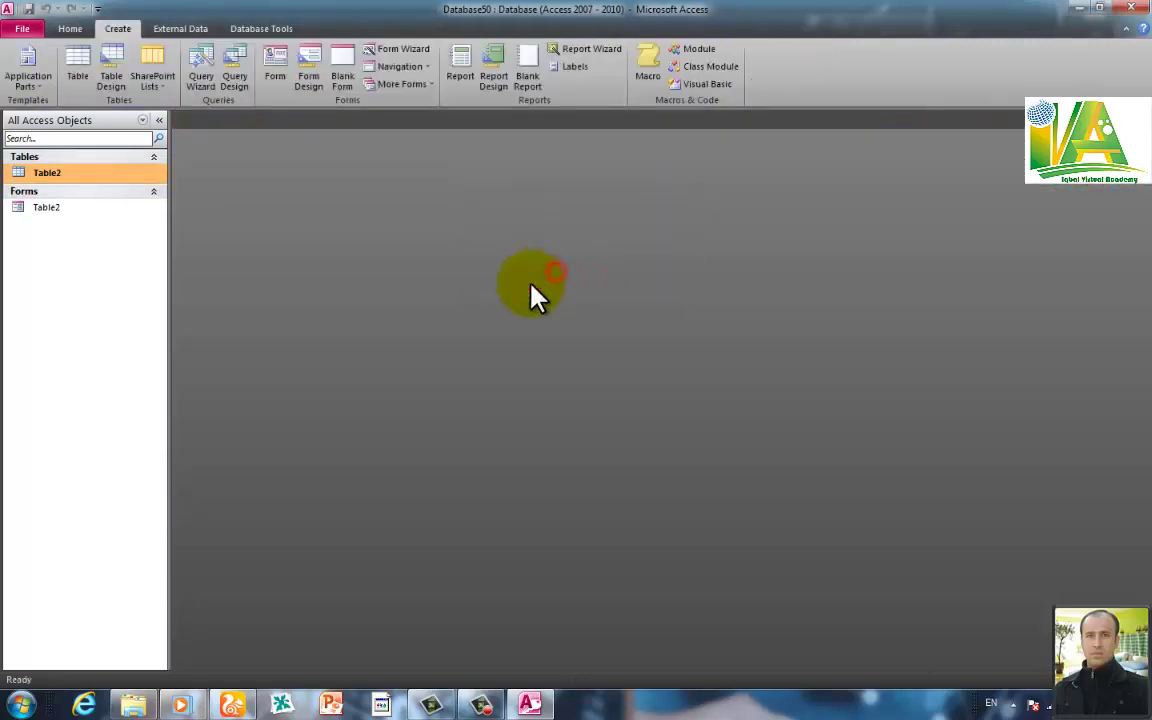
# - Open the Table2 form and complete record 101 with class KG, marks 650 and district Peshawar
pyautogui.click(85, 210)
pyautogui.doubleClick(86, 214)
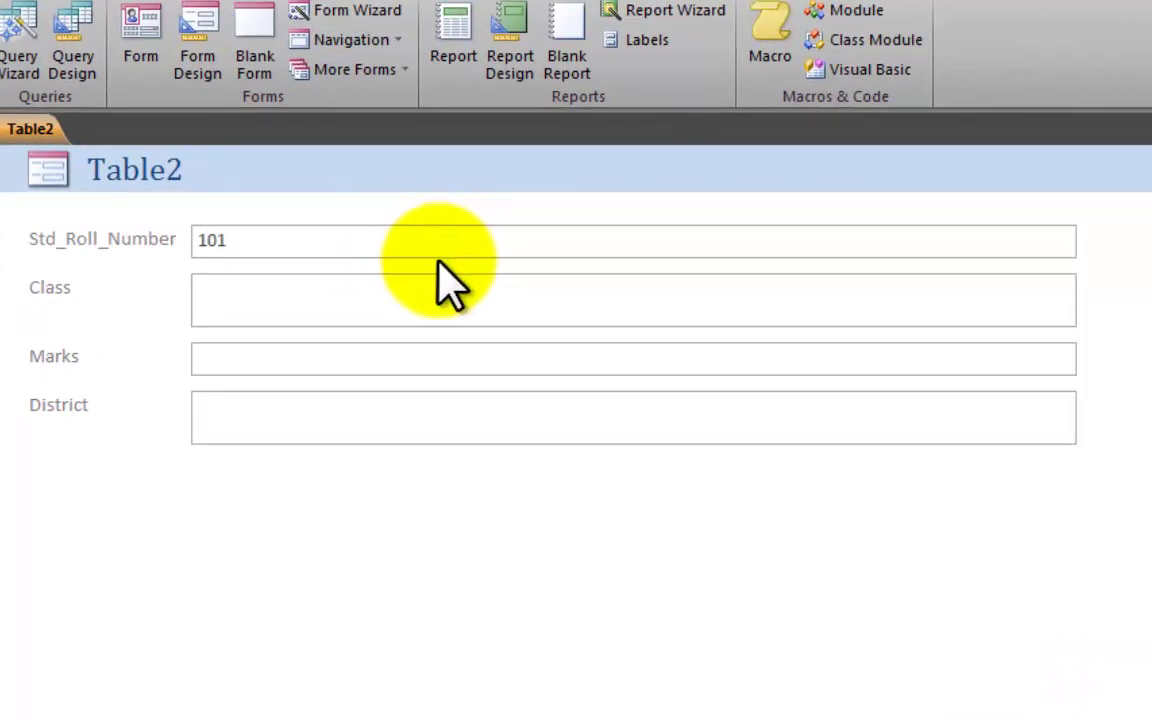
pyautogui.click(386, 291)
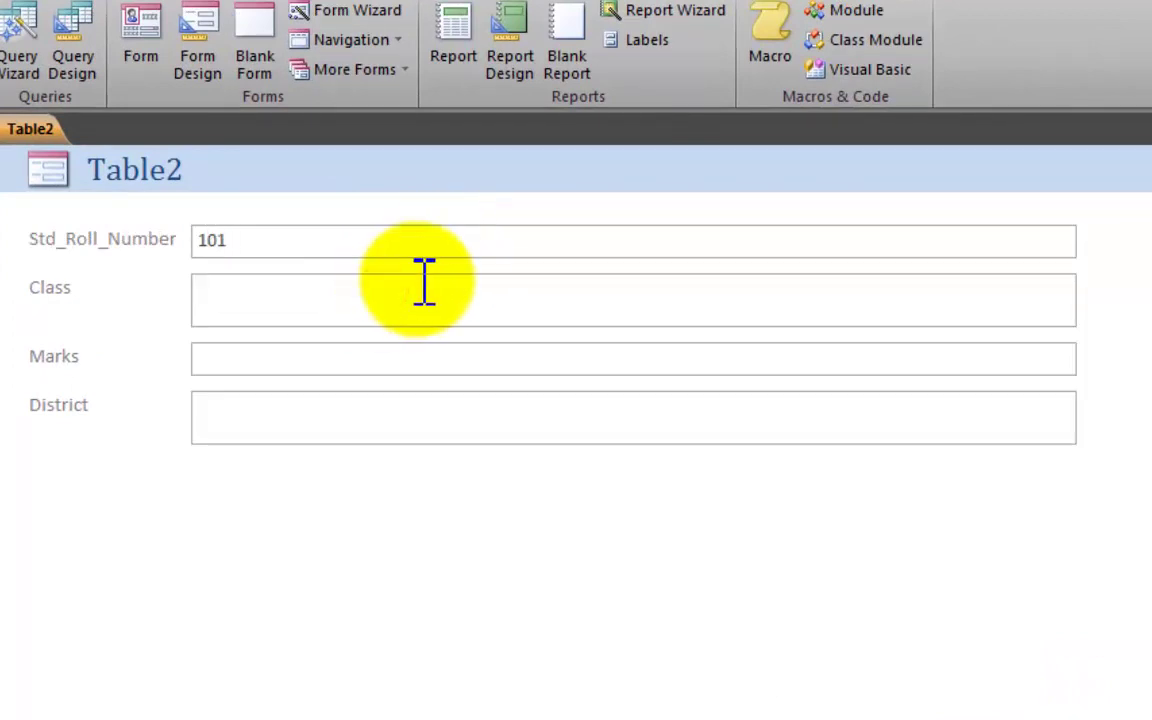
pyautogui.write('KG600')
pyautogui.press('BackSpace')
pyautogui.write('50')
pyautogui.press('Tab')
pyautogui.write('p')
pyautogui.write('PE')
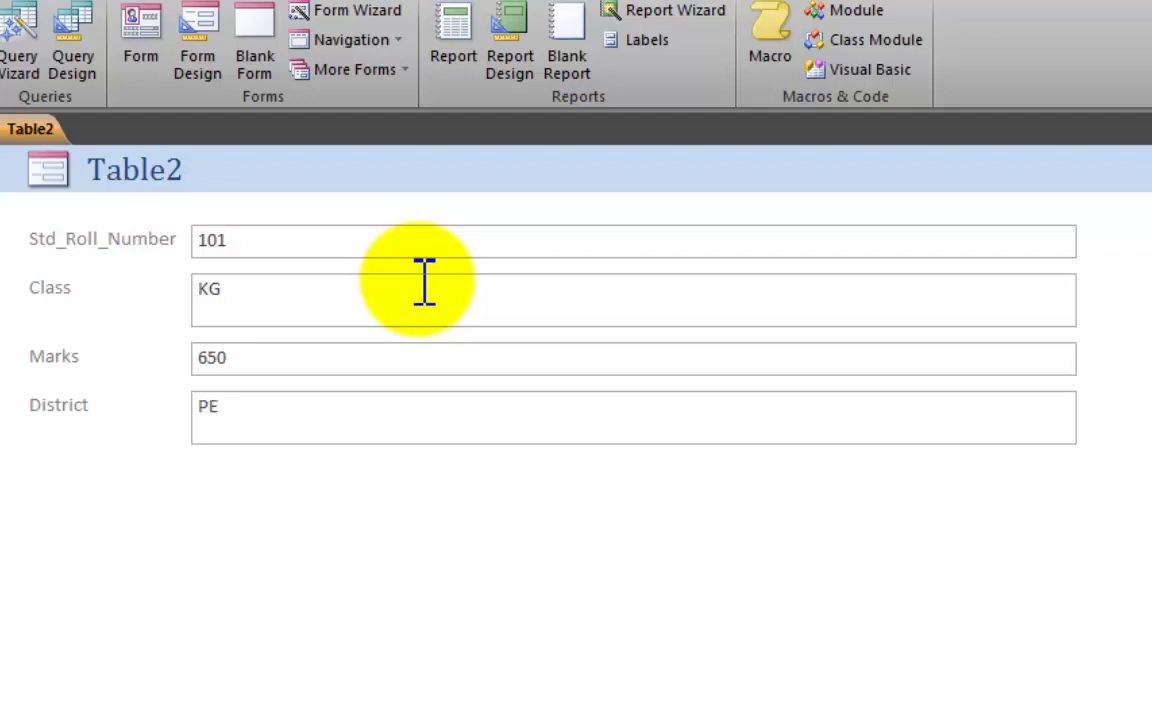
pyautogui.press('BackSpace')
pyautogui.write('eshawar')
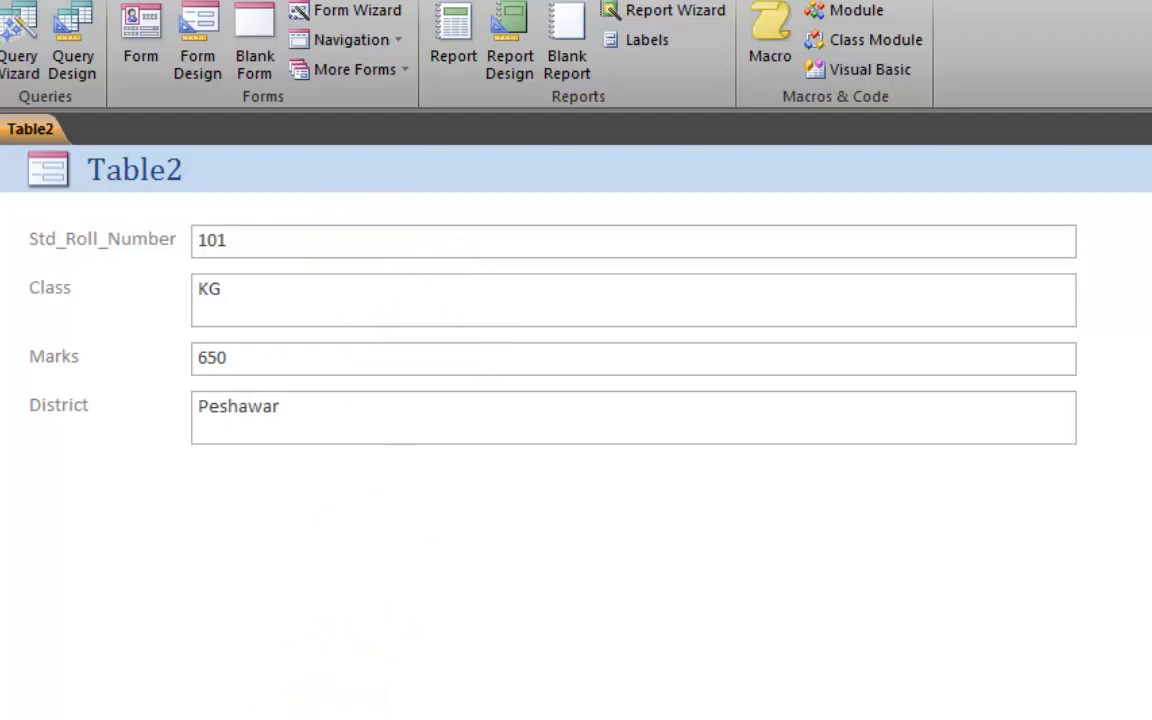
# - Add a new form record with roll number 102, class Nursery, marks 500 and district Peshawar
pyautogui.hotkey('ctrl', '+')
pyautogui.click(406, 242)
pyautogui.write('102')
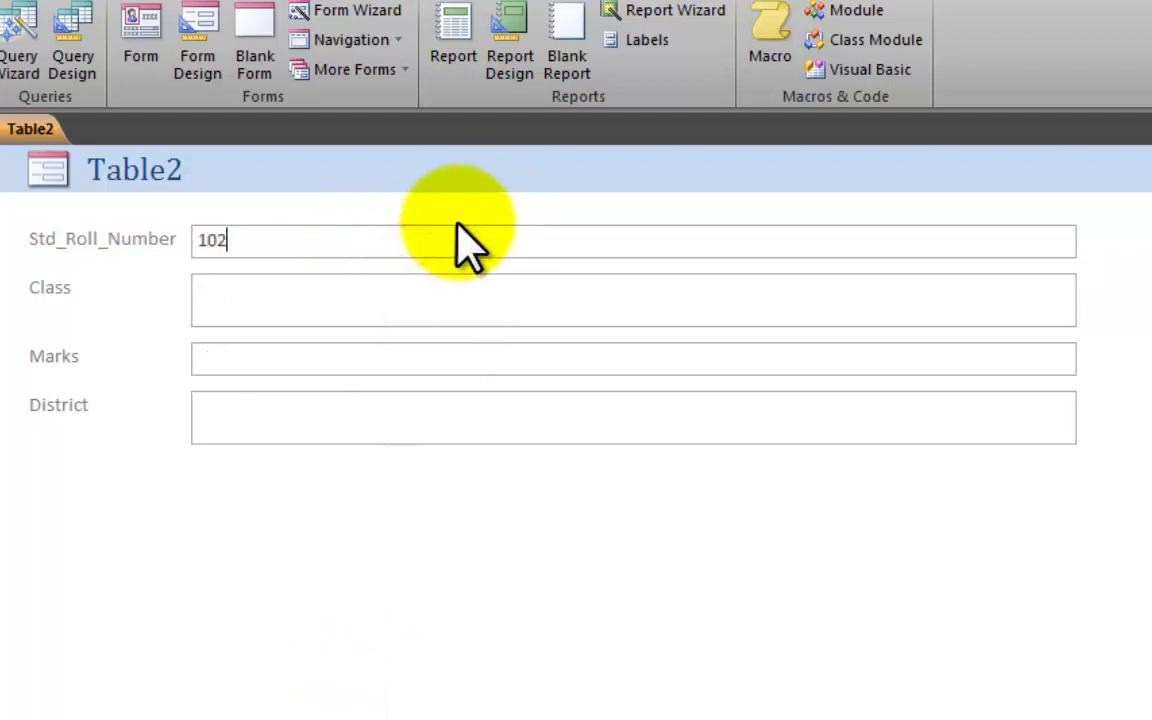
pyautogui.click(350, 290)
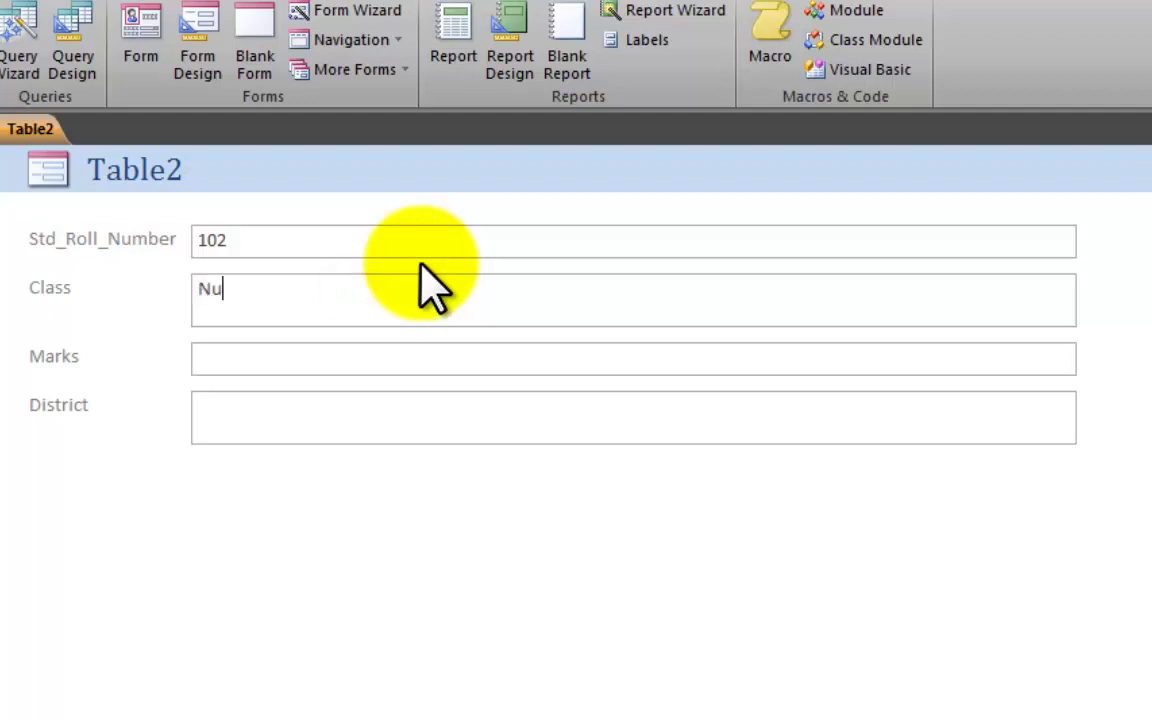
pyautogui.write('Nursery500')
pyautogui.press('Tab')
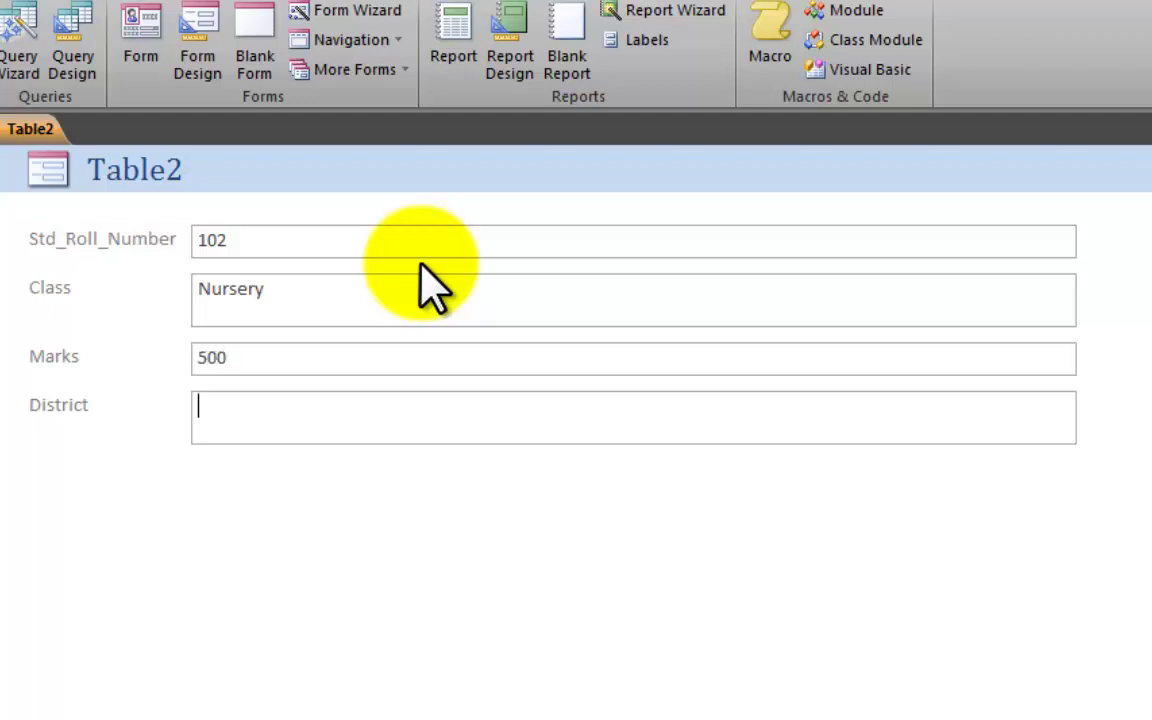
pyautogui.write('Peshawar')
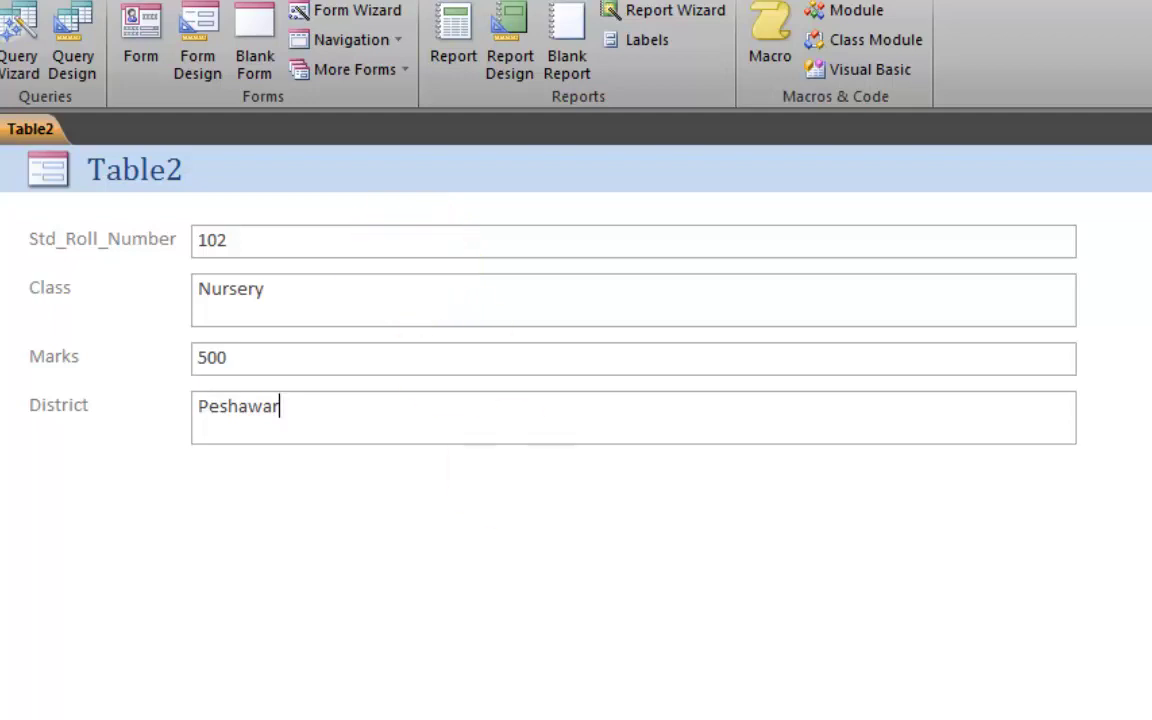
# - Add a new form record with roll number 103, class 3rd, marks 800 and district Swat
pyautogui.hotkey('ctrl', '+')
pyautogui.click(388, 231)
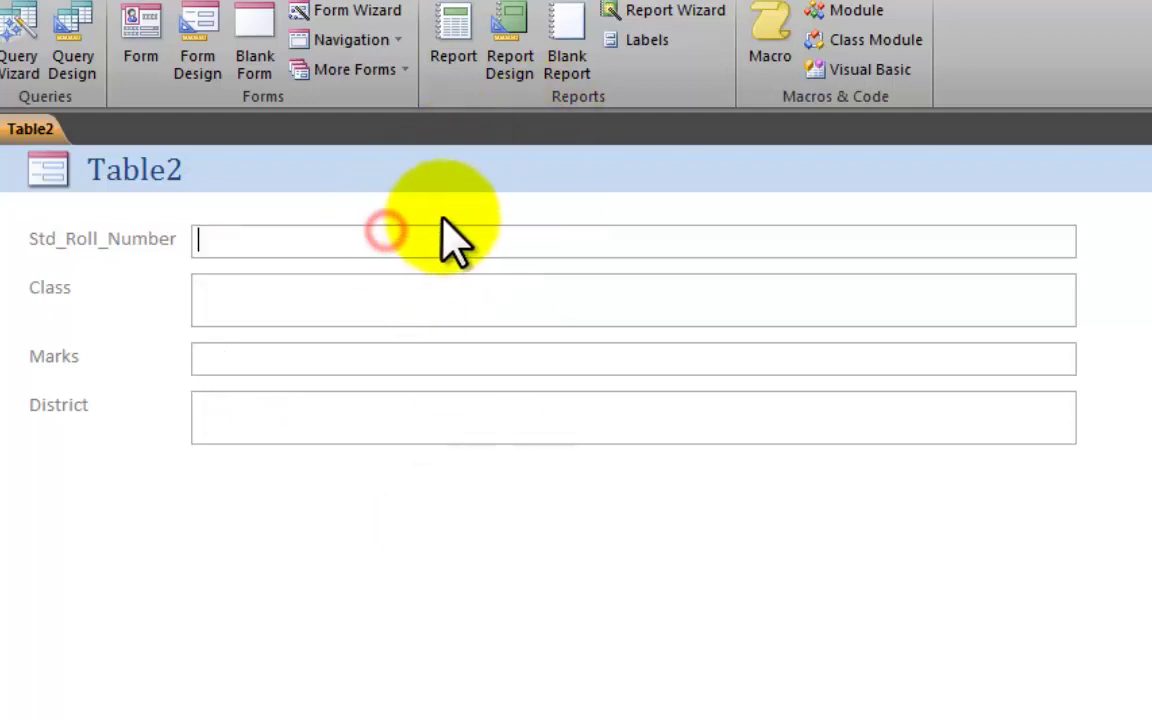
pyautogui.write('103')
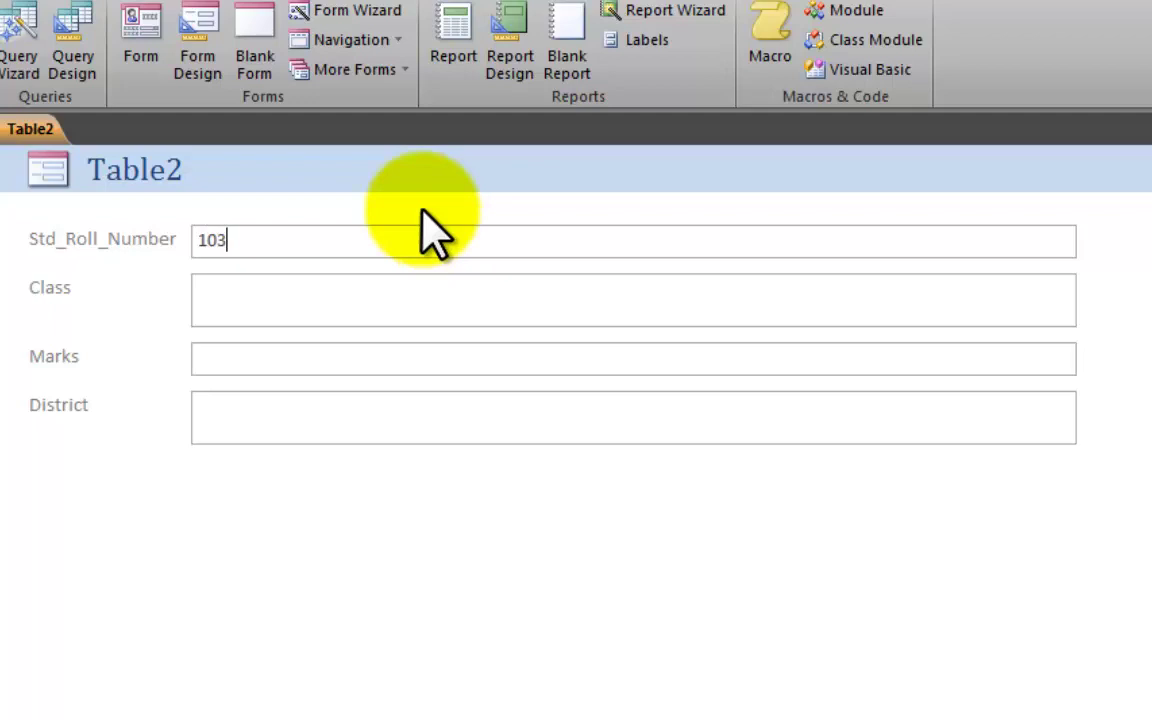
pyautogui.click(362, 295)
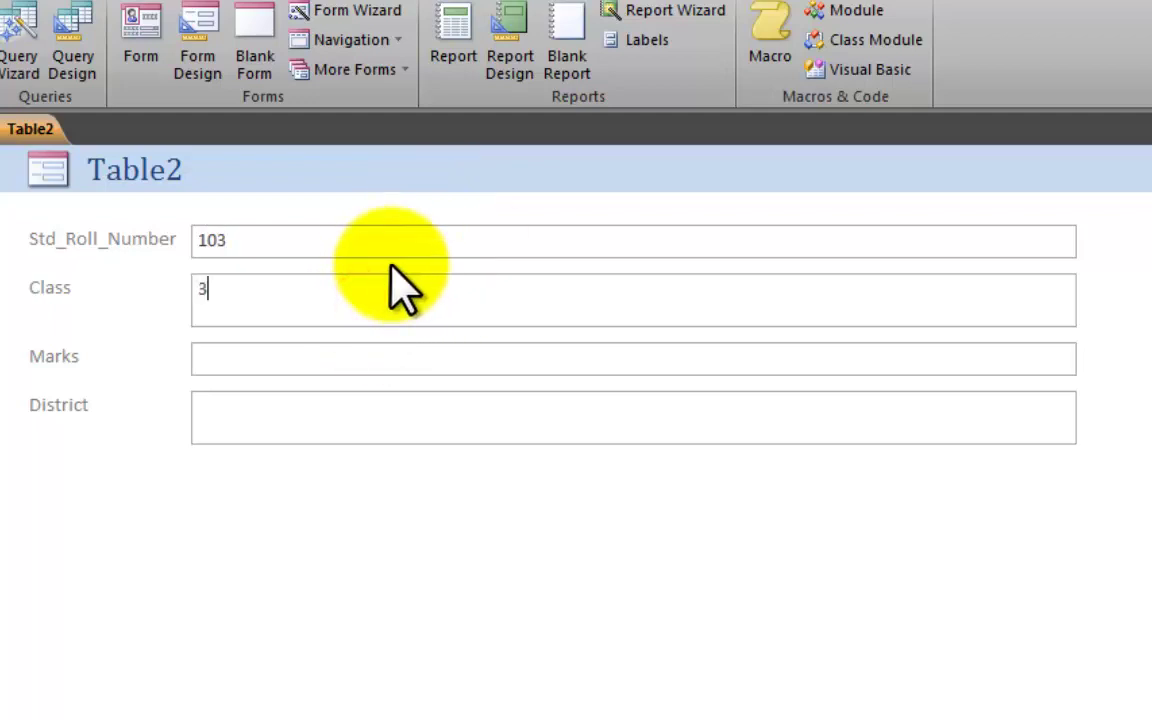
pyautogui.write('3rd')
pyautogui.write('800')
pyautogui.write('S')
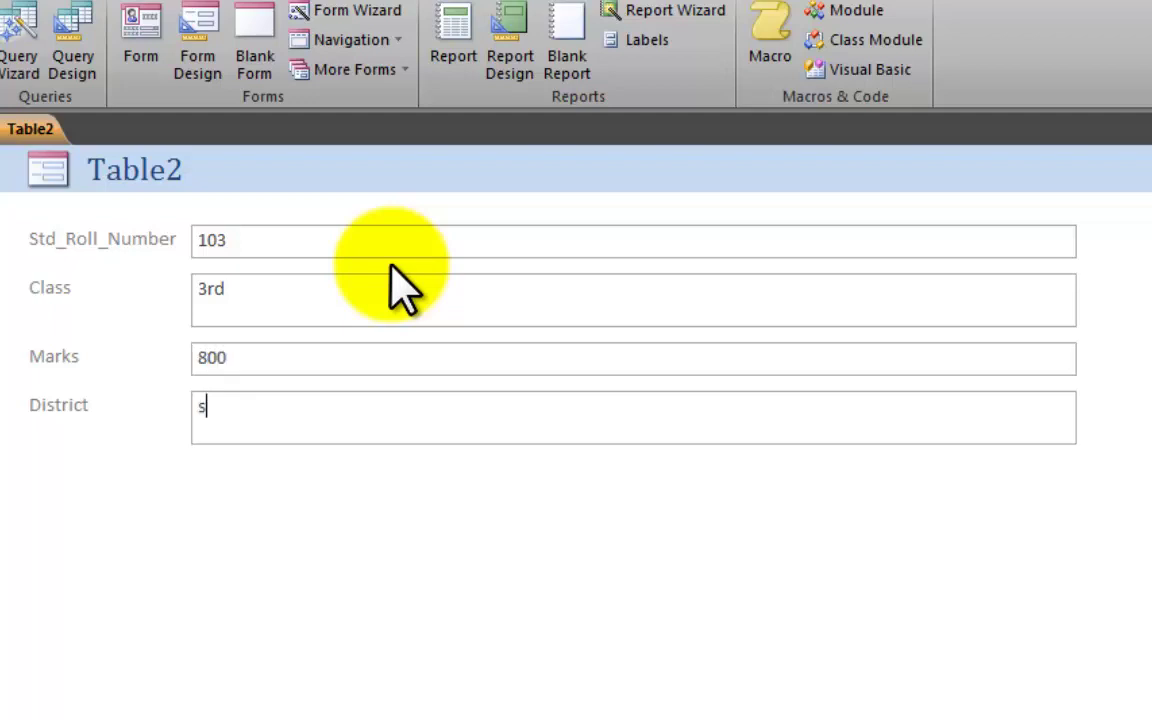
pyautogui.write('wat')
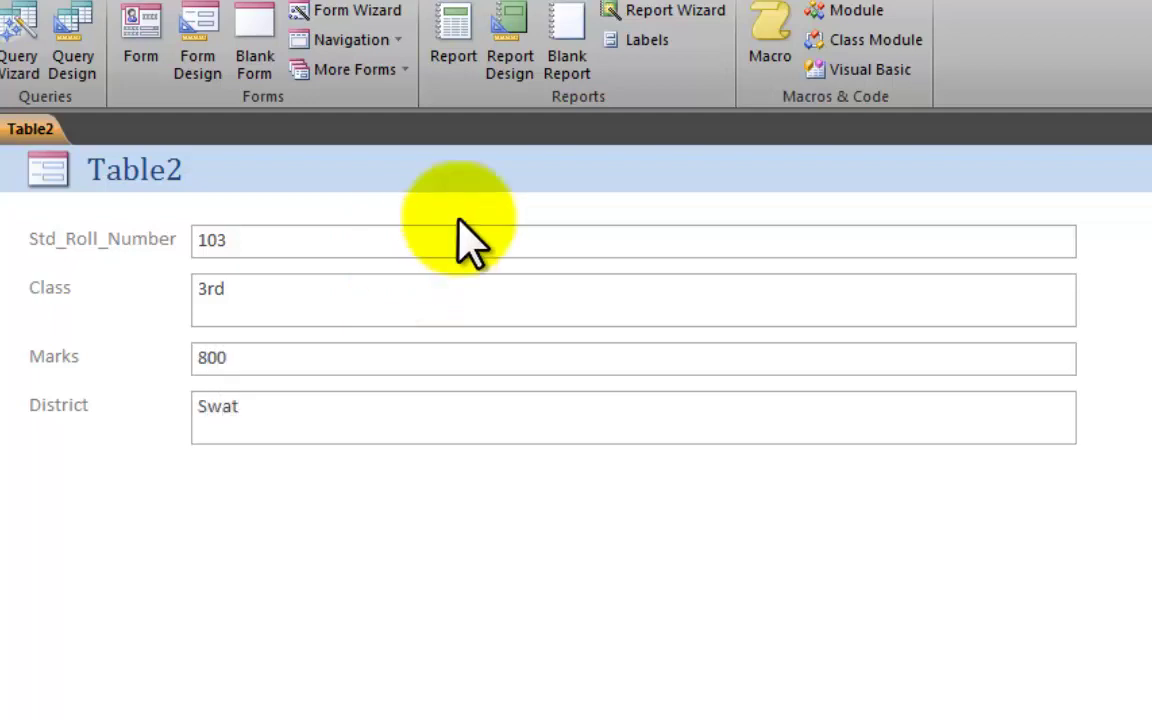
# - Add a new form record with roll number 105, class 4th, marks 700 and district Peshawar
pyautogui.press('Tab')
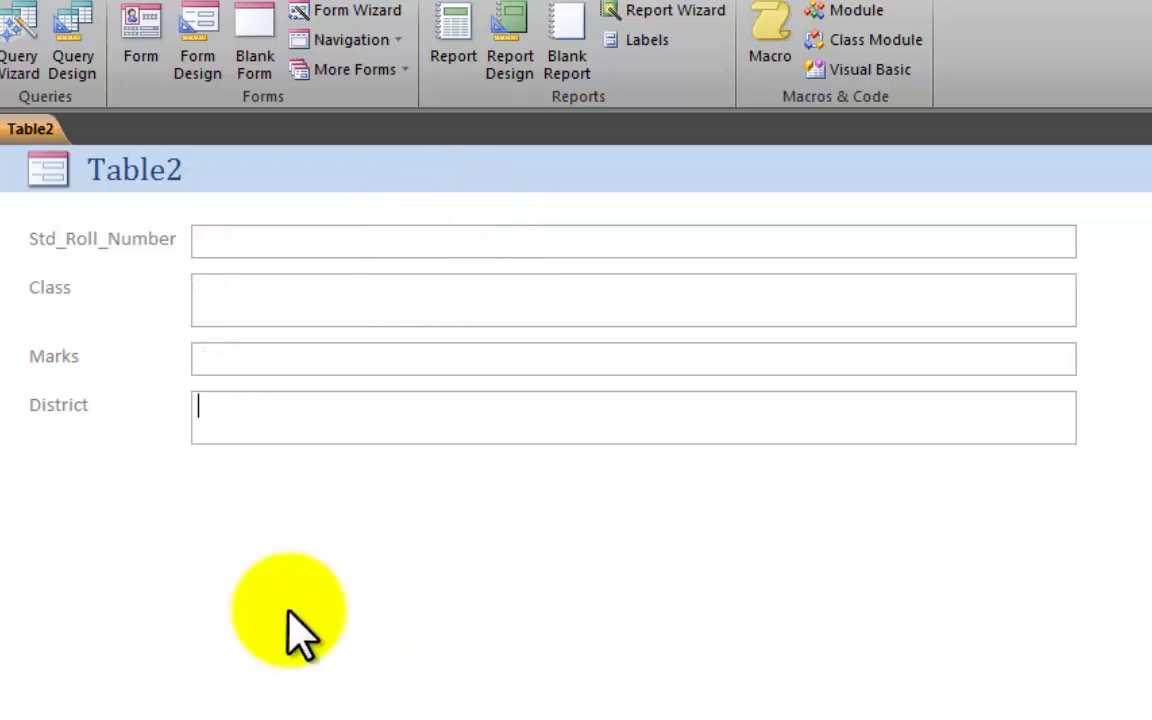
pyautogui.click(267, 246)
pyautogui.write('105')
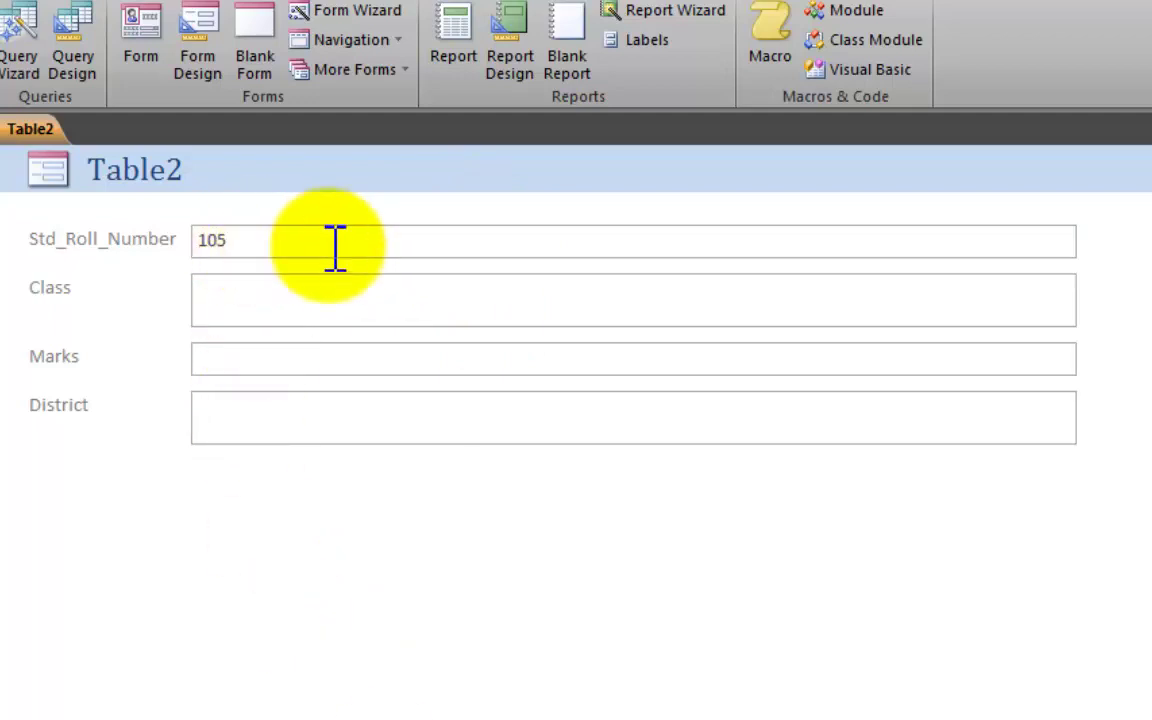
pyautogui.click(313, 303)
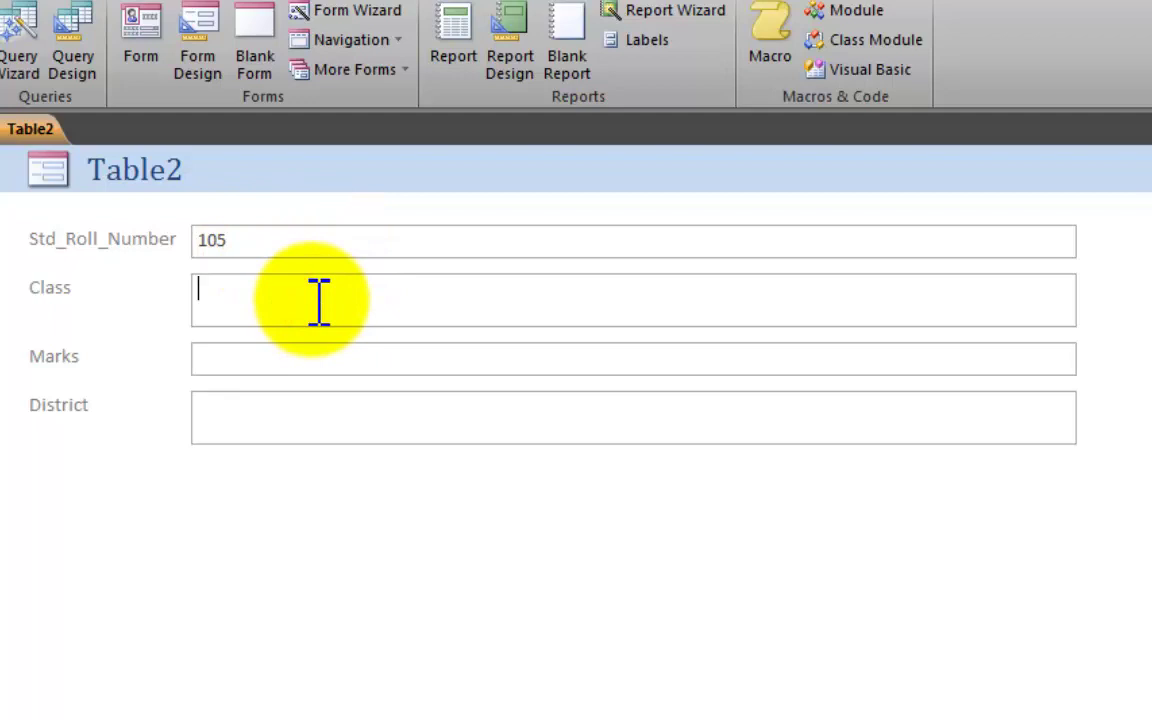
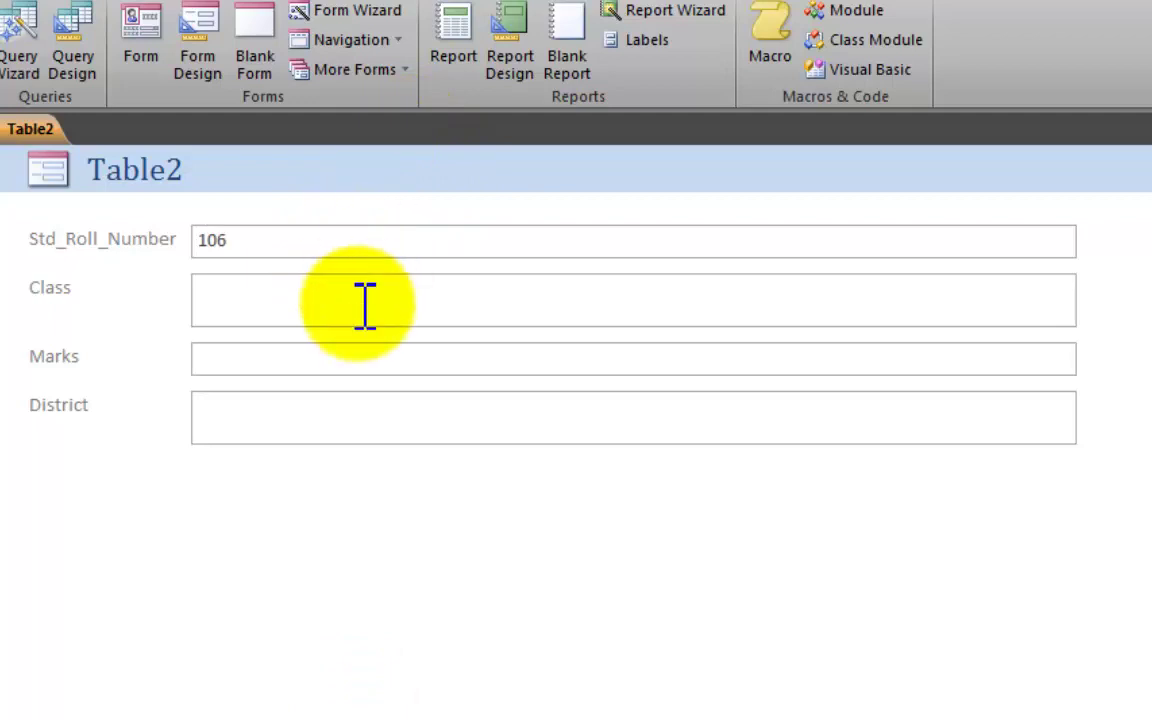
# - Complete record 106 with class KG, marks 900 and district Peshawar, and close the form
pyautogui.click(330, 315)
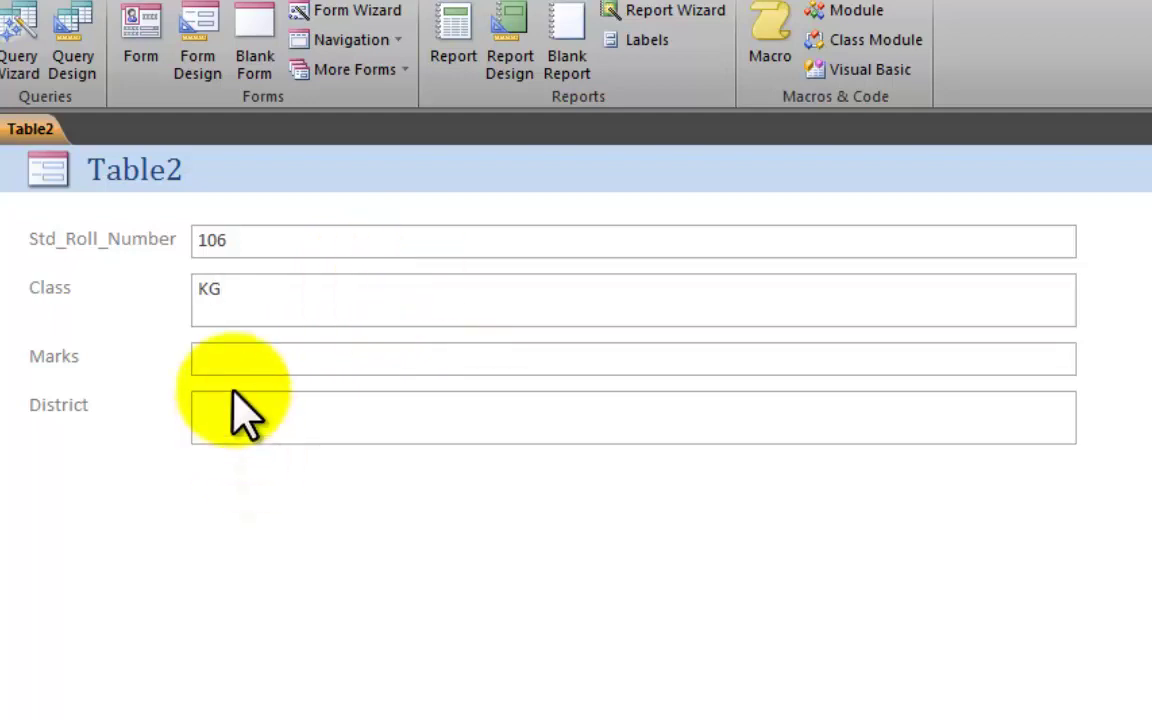
pyautogui.click(243, 358)
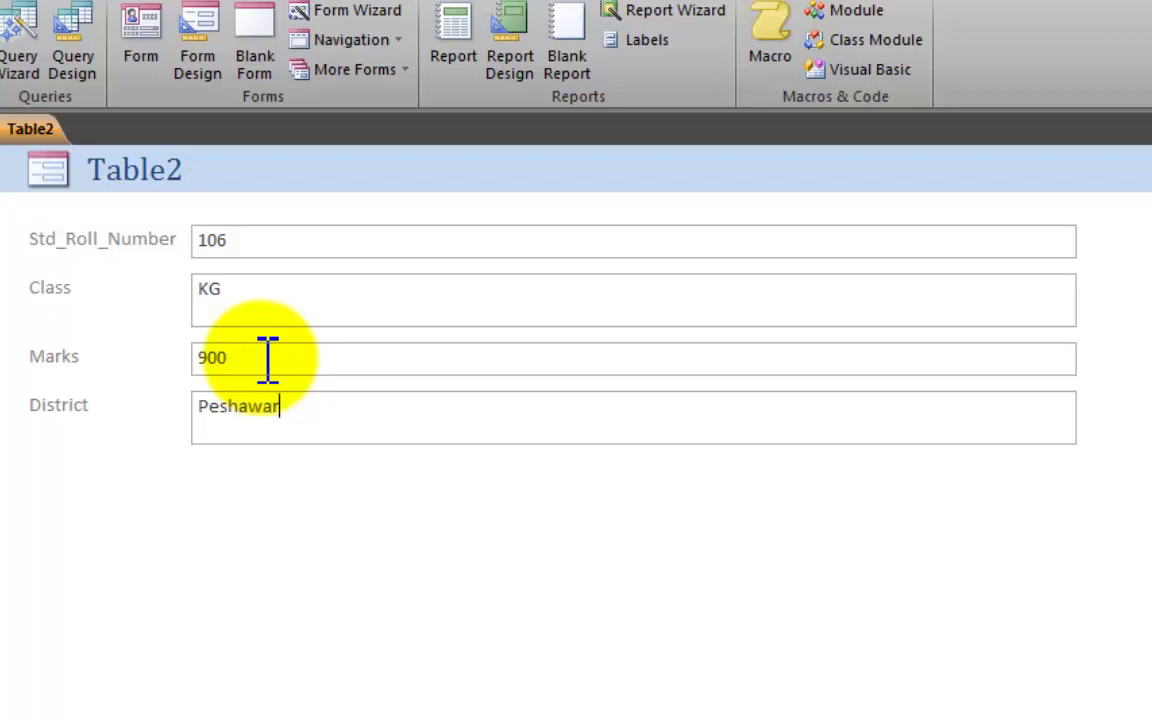
pyautogui.click(404, 298)
pyautogui.click(396, 237)
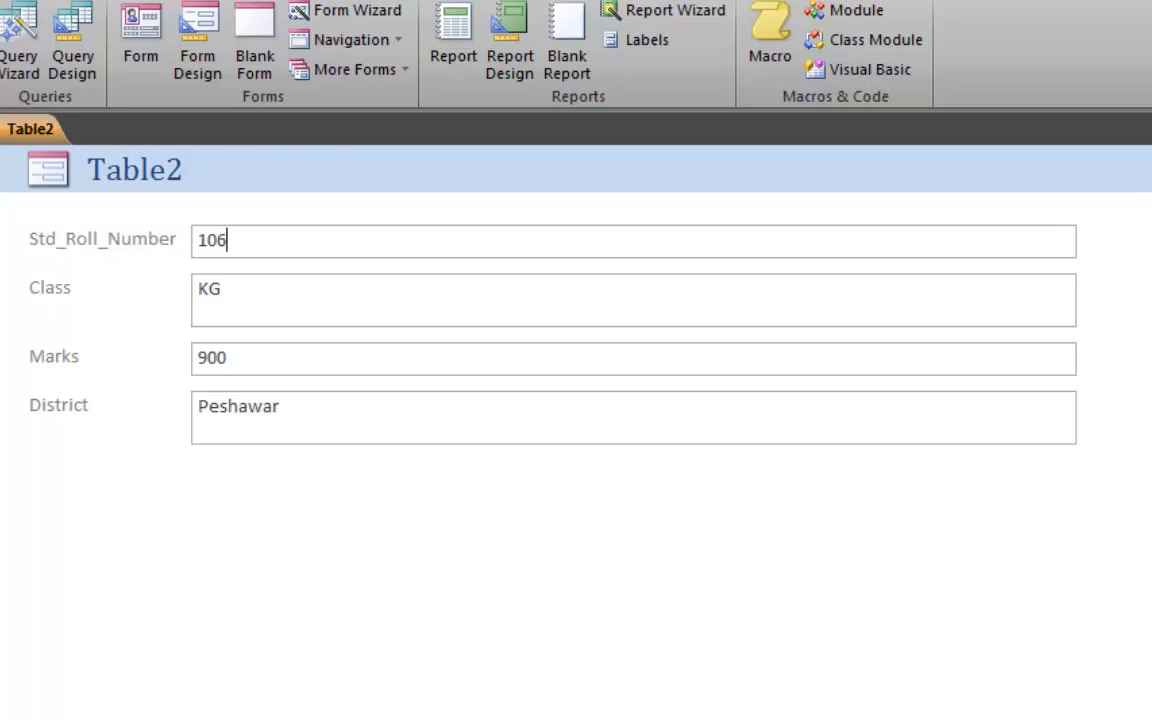
pyautogui.hotkey('ctrl', 'w')
# - Open the Table2 table and change the district of the last KG record to Swat
pyautogui.doubleClick(93, 185)
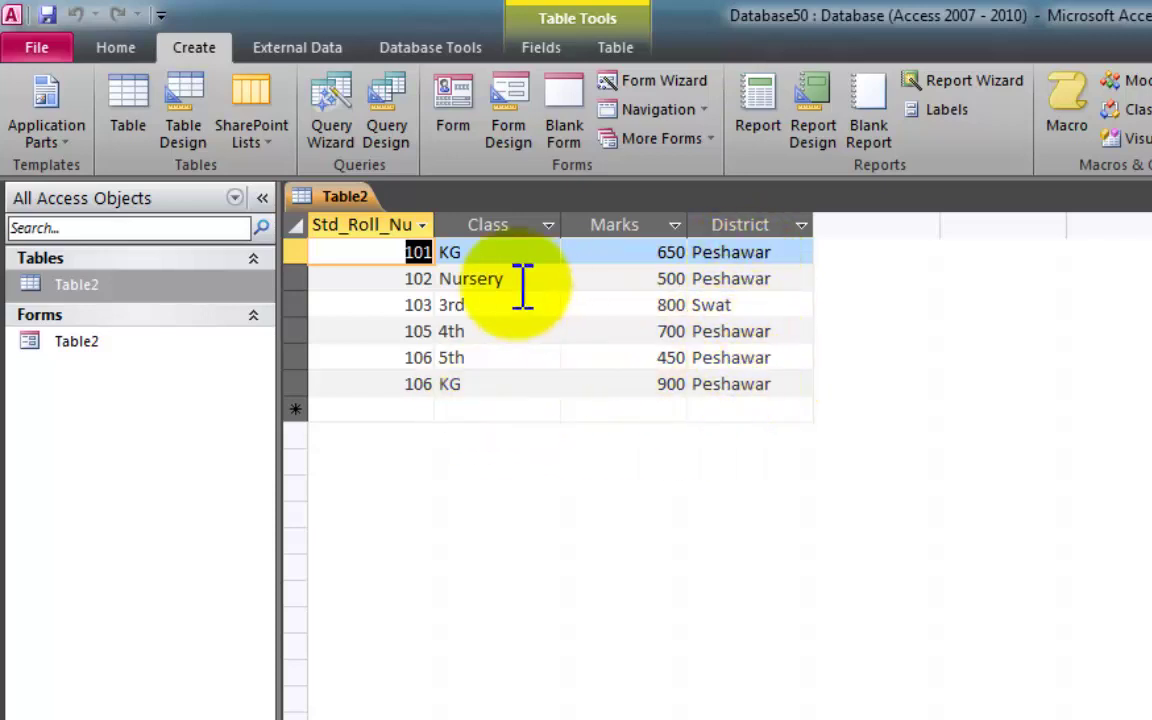
pyautogui.click(752, 306)
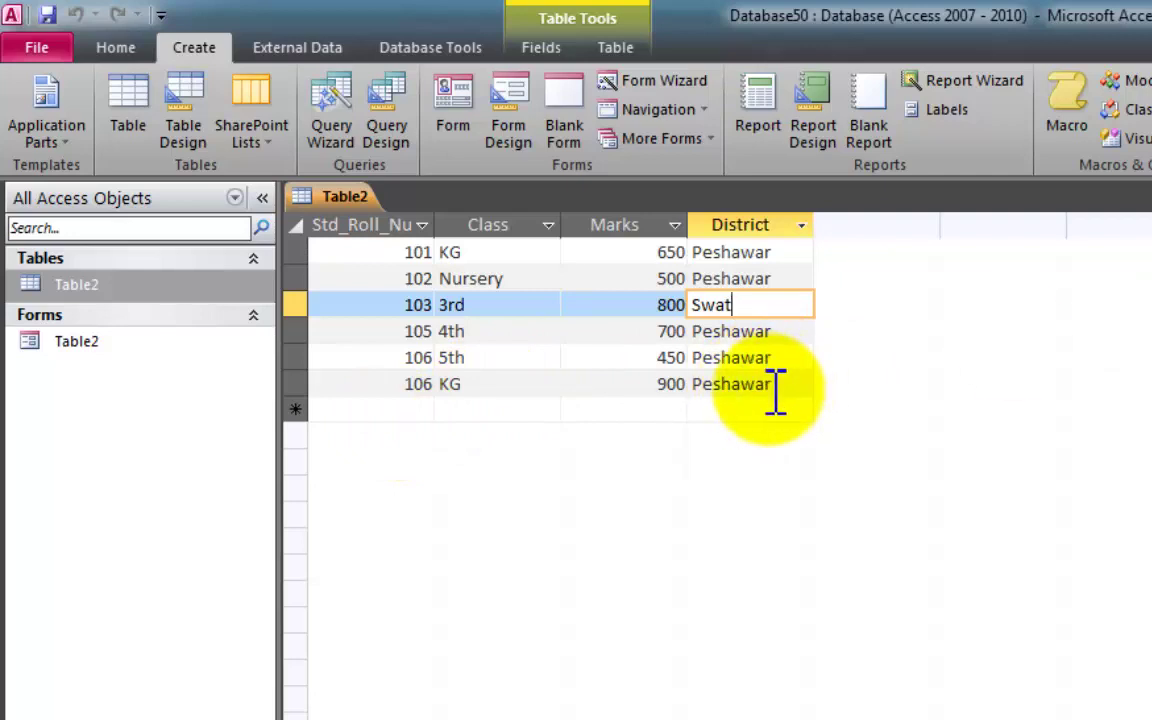
pyautogui.moveTo(778, 386); pyautogui.dragTo(681, 386)
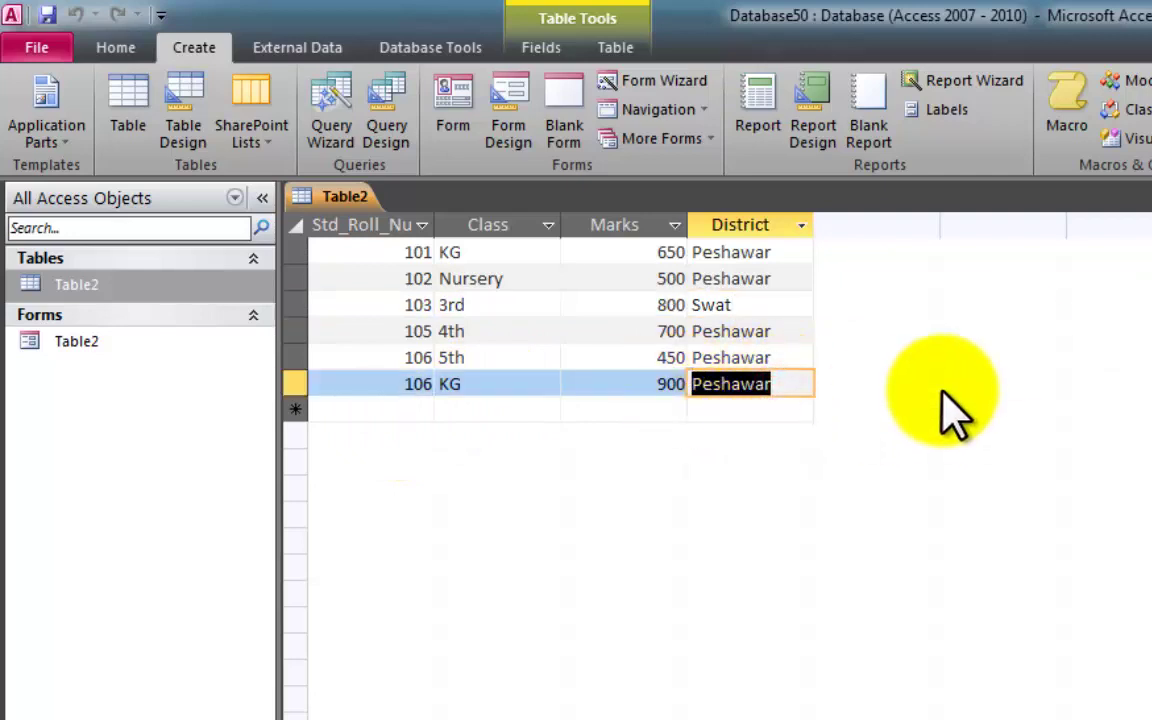
pyautogui.write('Swat')
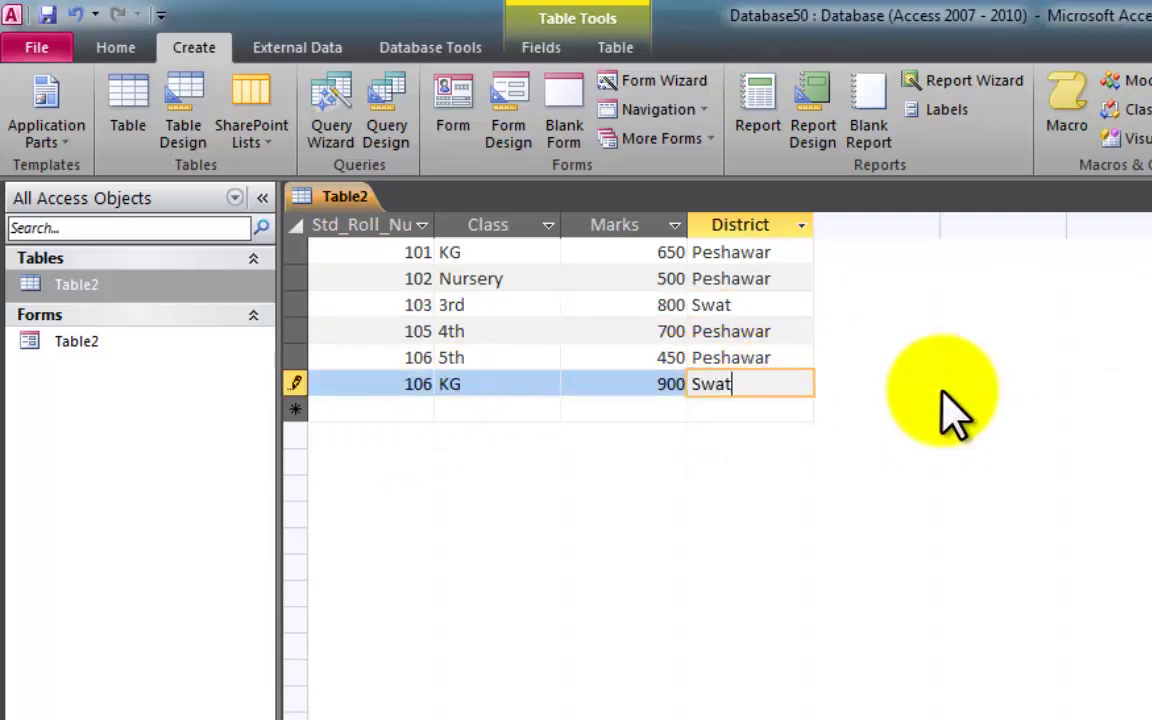
pyautogui.click(771, 304)
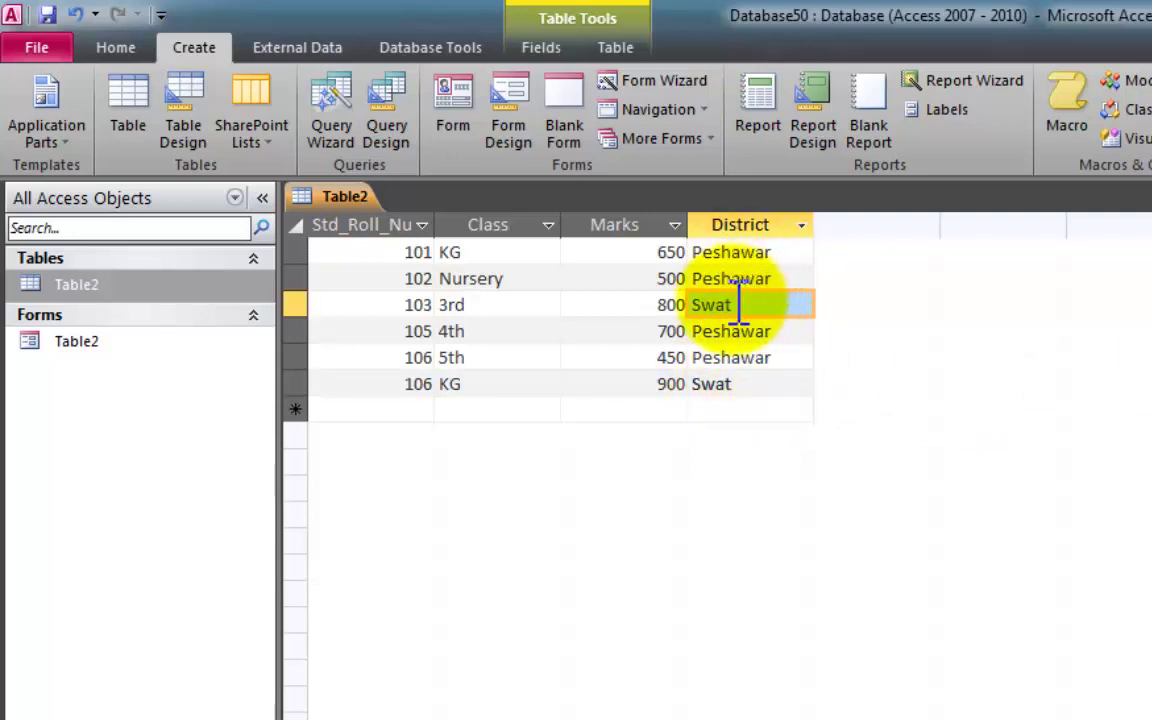
# - Check the marks of the Peshawar students in Table2 against the question's condition of marks greater than 600
pyautogui.click(659, 252)
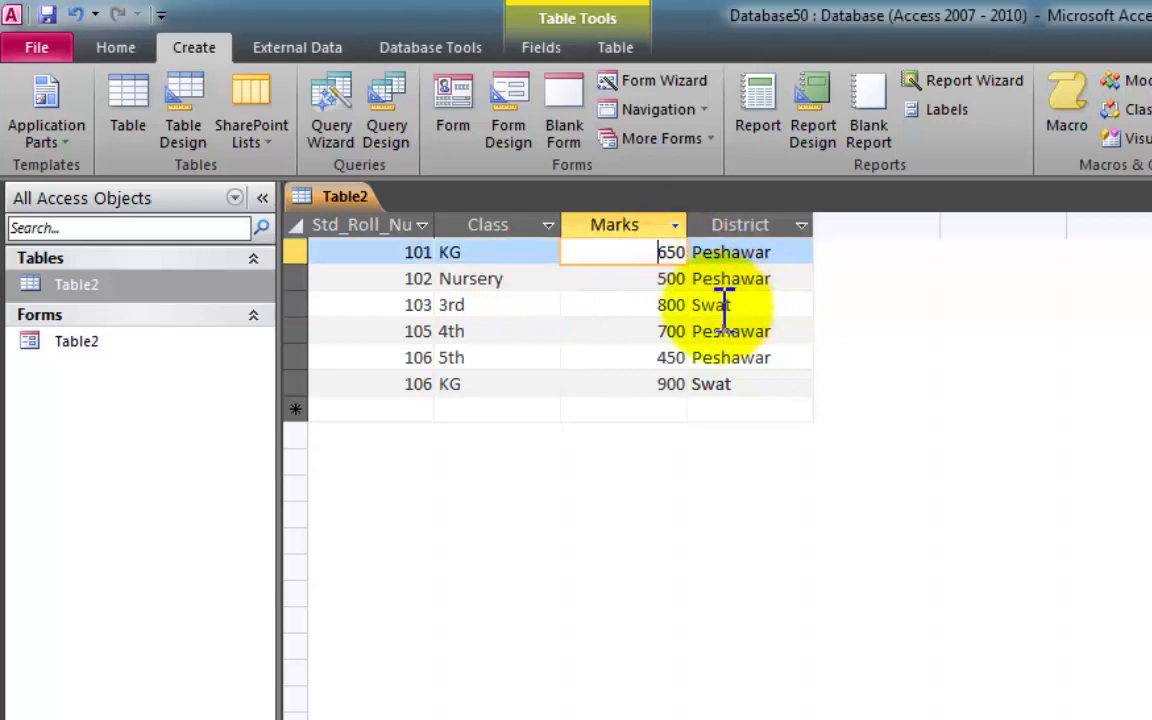
pyautogui.click(650, 281)
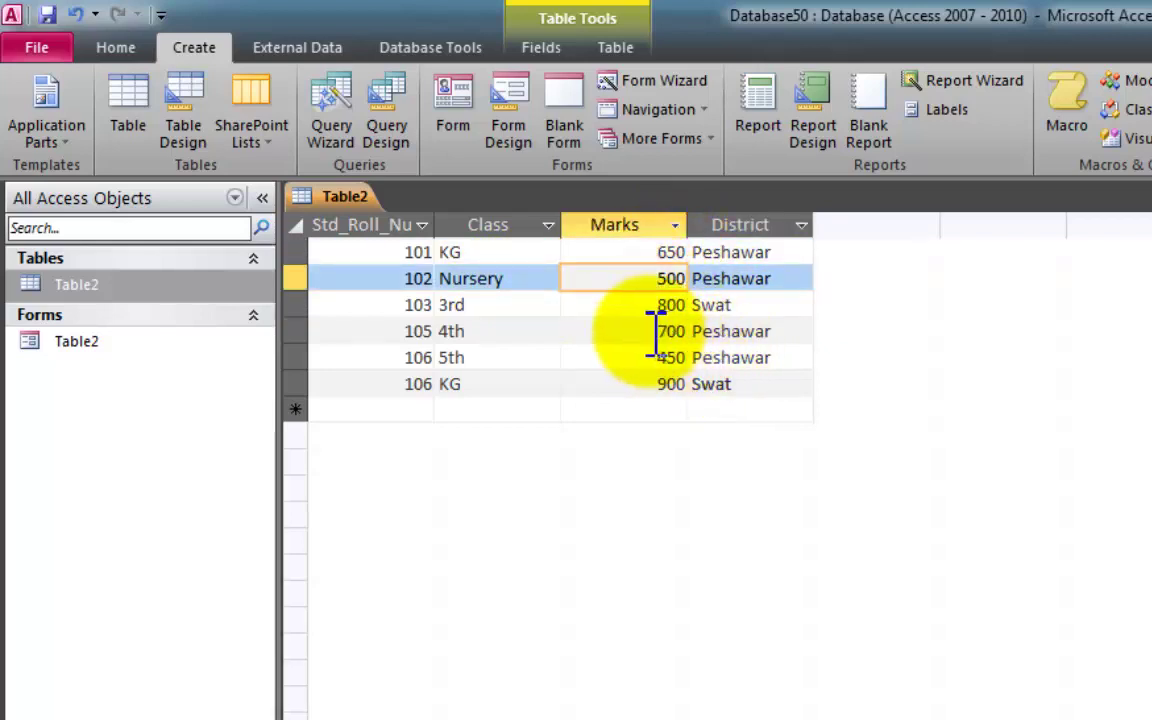
pyautogui.click(655, 331)
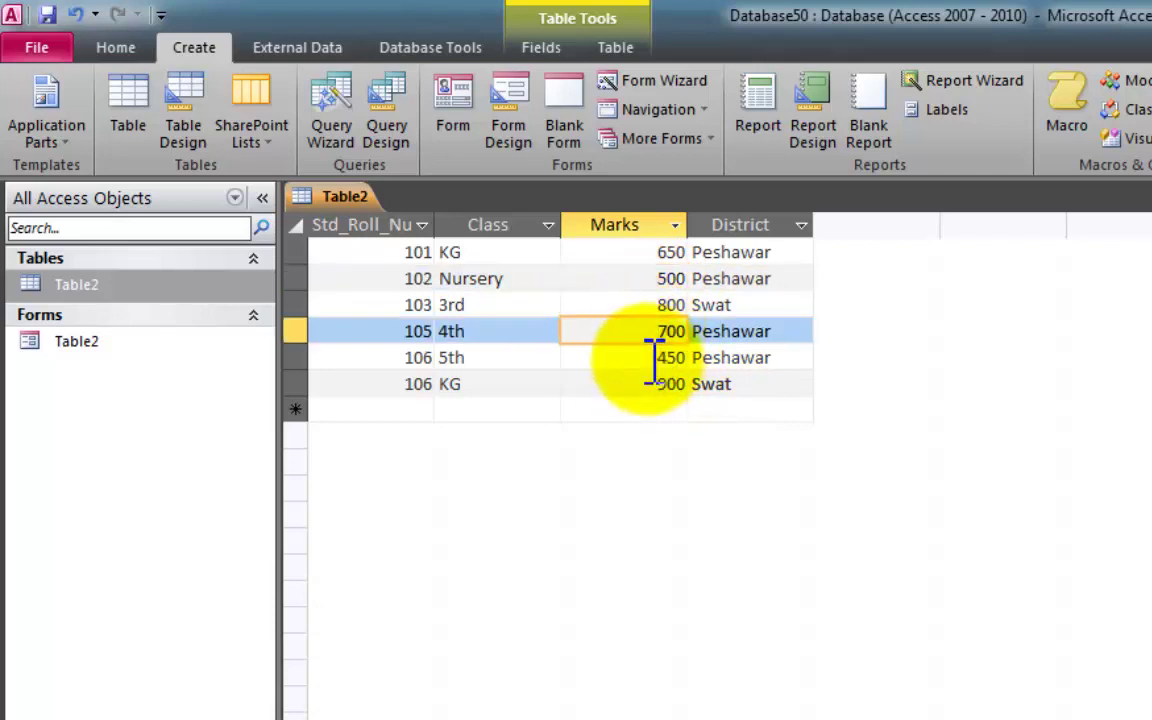
pyautogui.click(651, 357)
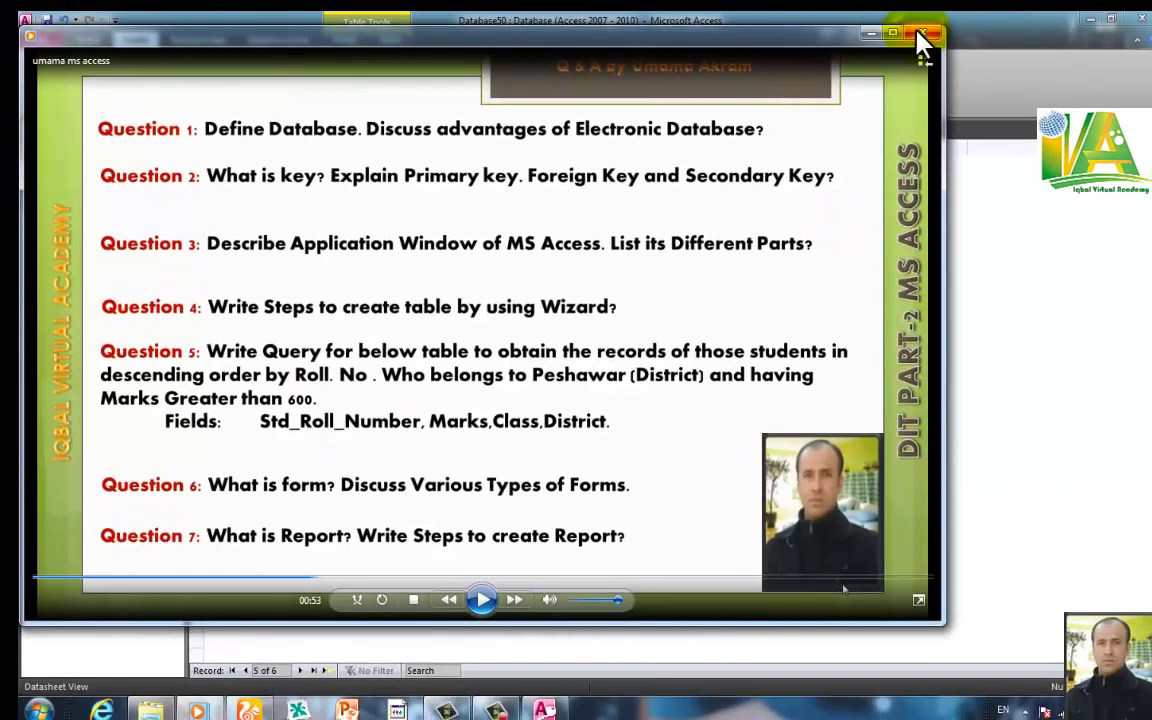
pyautogui.click(1060, 28)
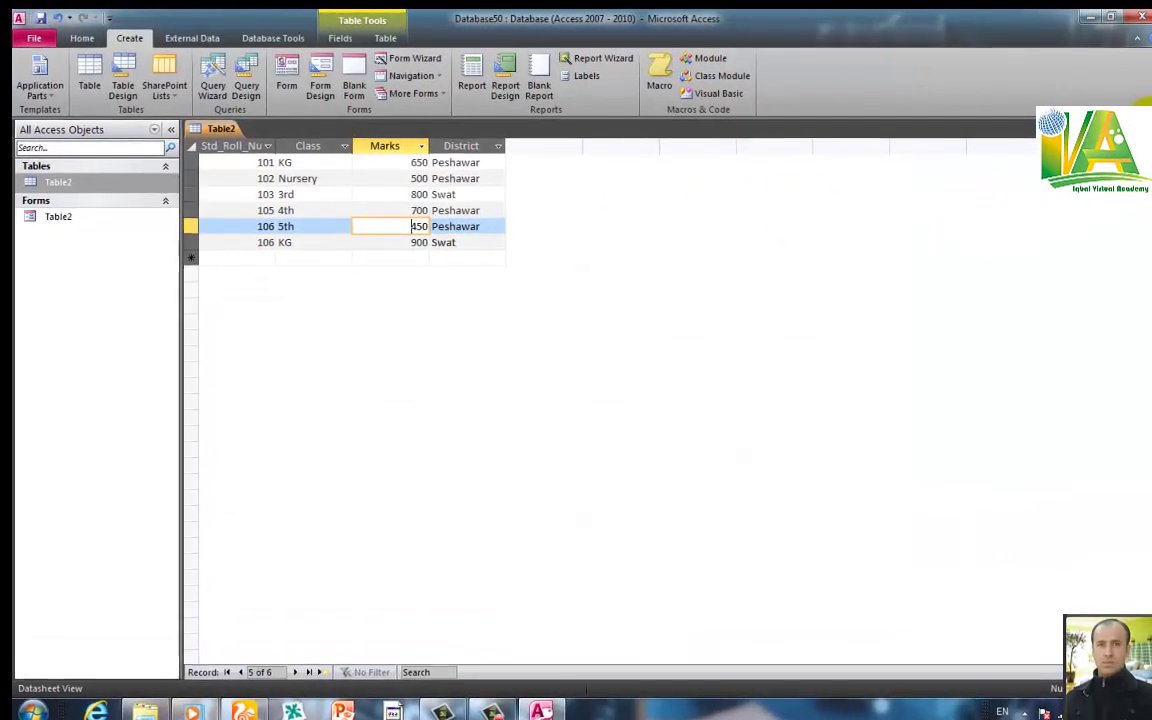
# - Close the table and start a new query in design view with Table2 as its source
pyautogui.hotkey('ctrl', 'w')
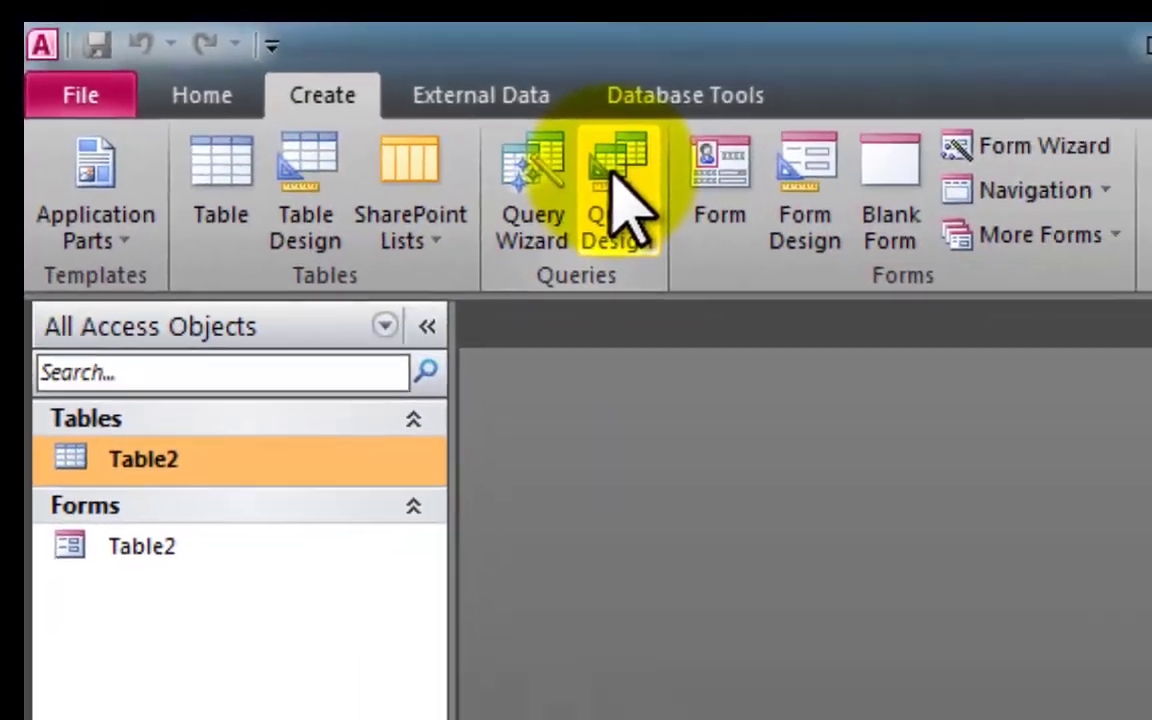
pyautogui.click(614, 188)
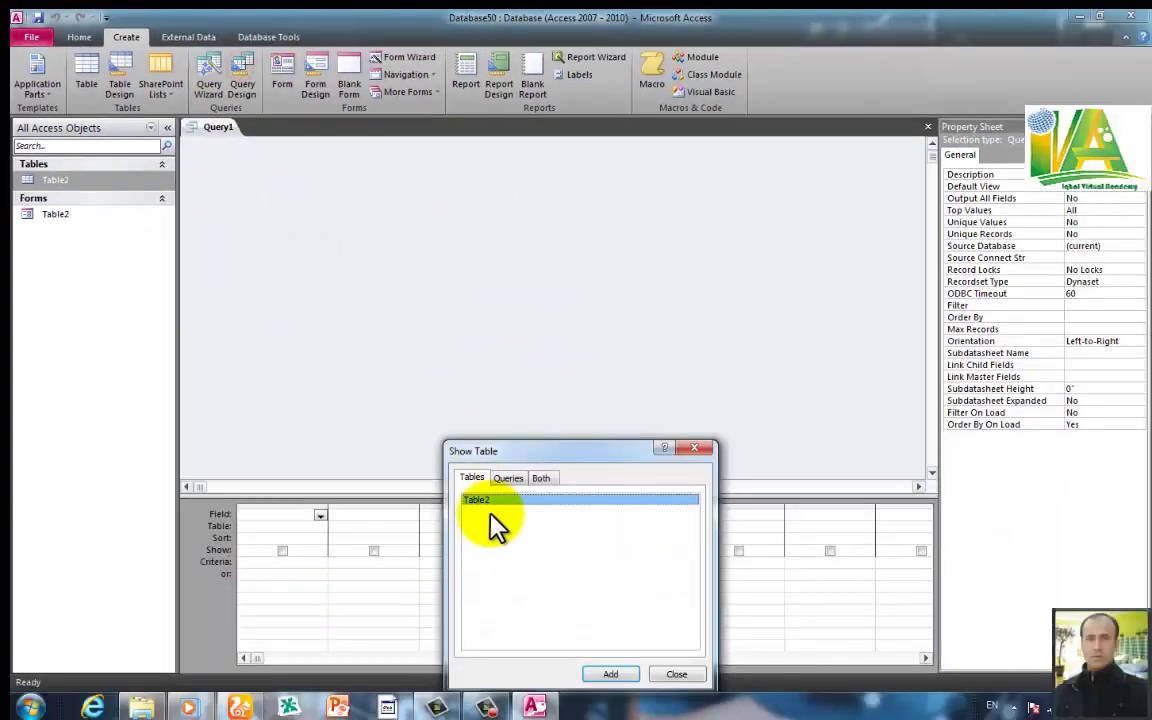
pyautogui.click(630, 673)
pyautogui.click(672, 674)
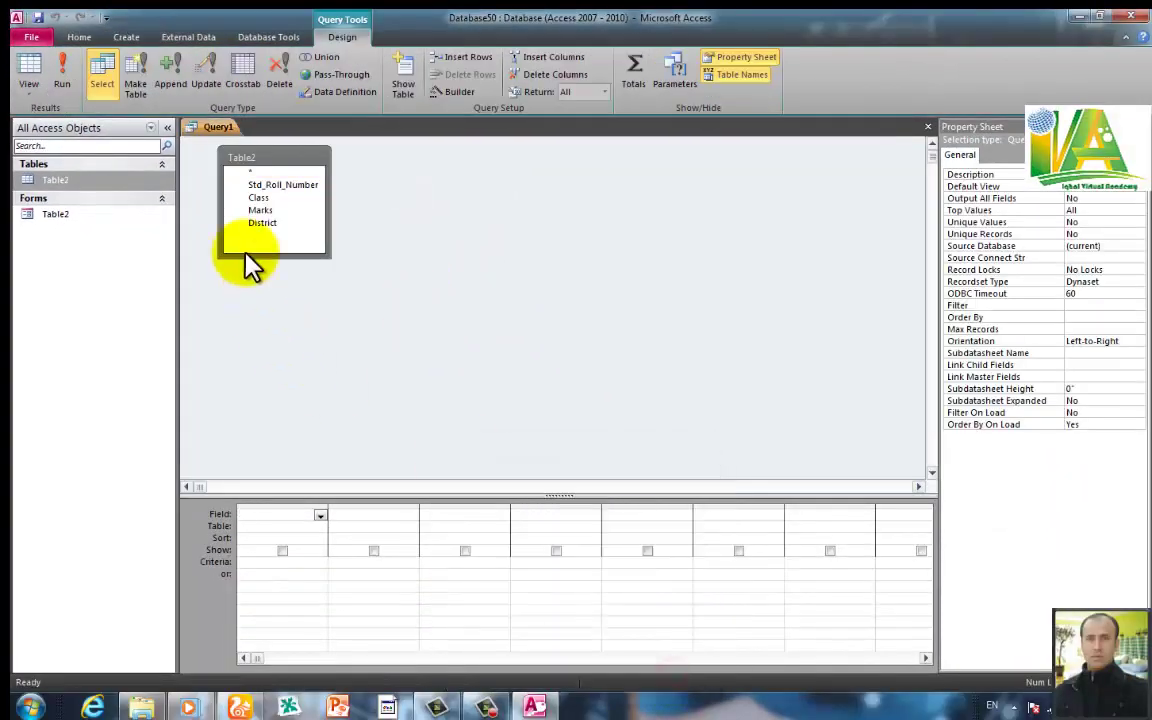
# - Add the Std_Roll_Number, Class, Marks and District fields of Table2 to the query grid
pyautogui.doubleClick(270, 186)
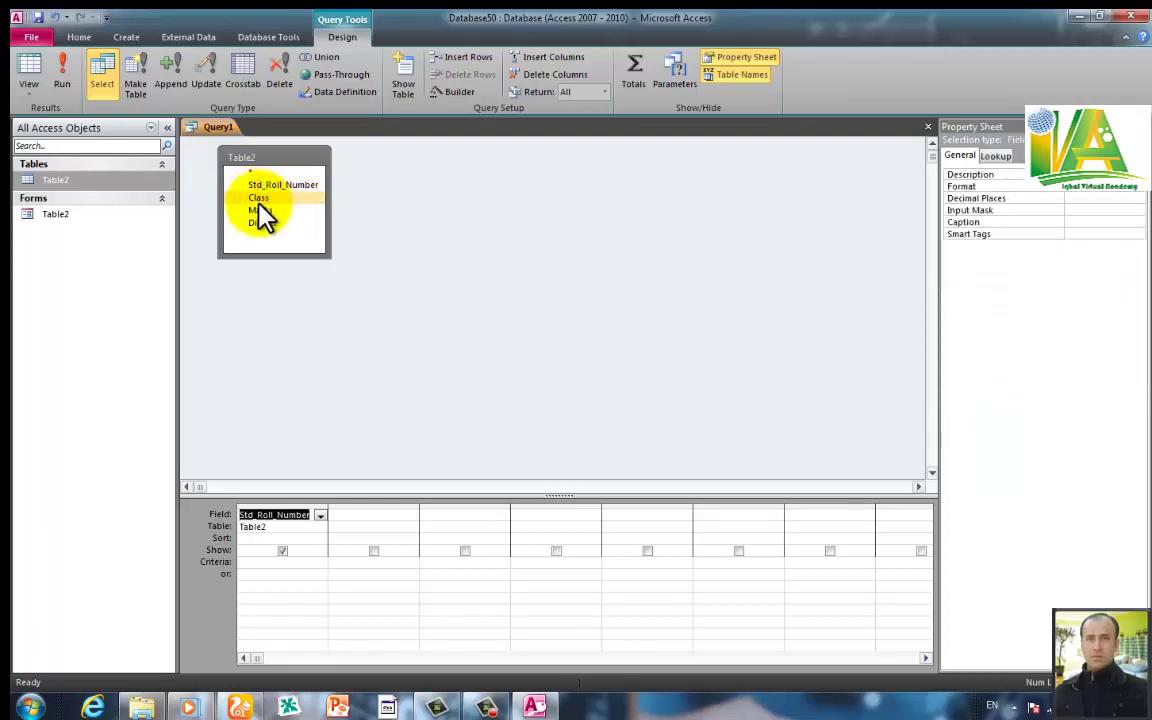
pyautogui.doubleClick(258, 198)
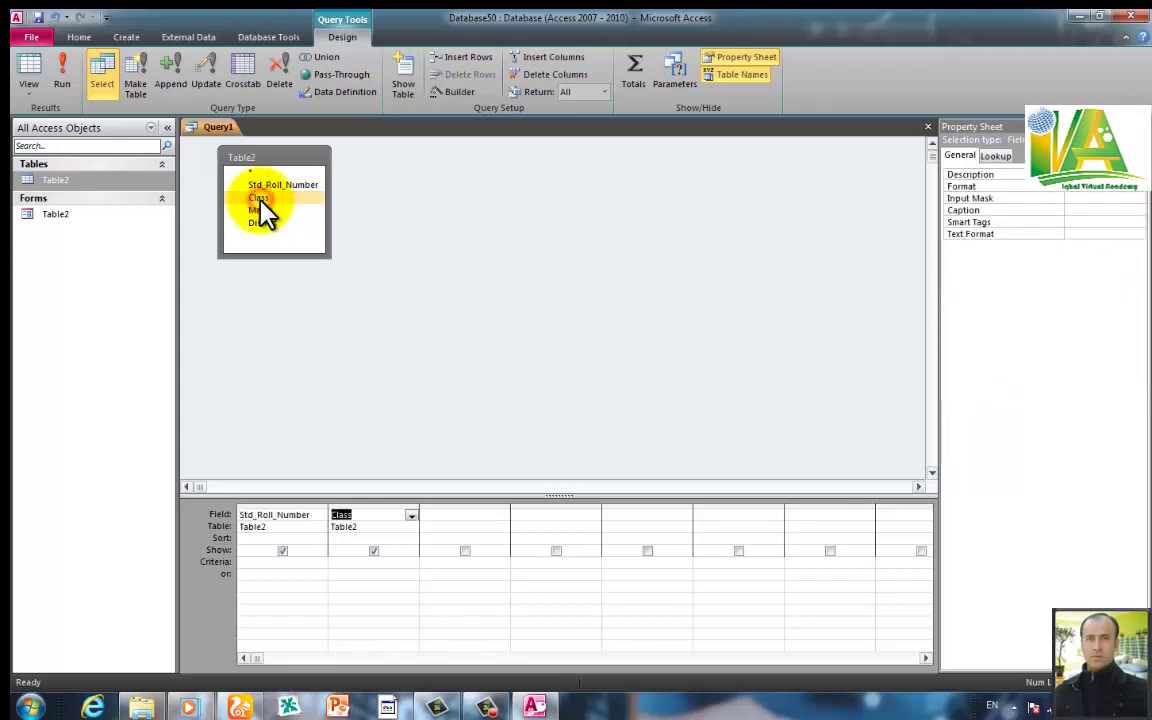
pyautogui.doubleClick(262, 211)
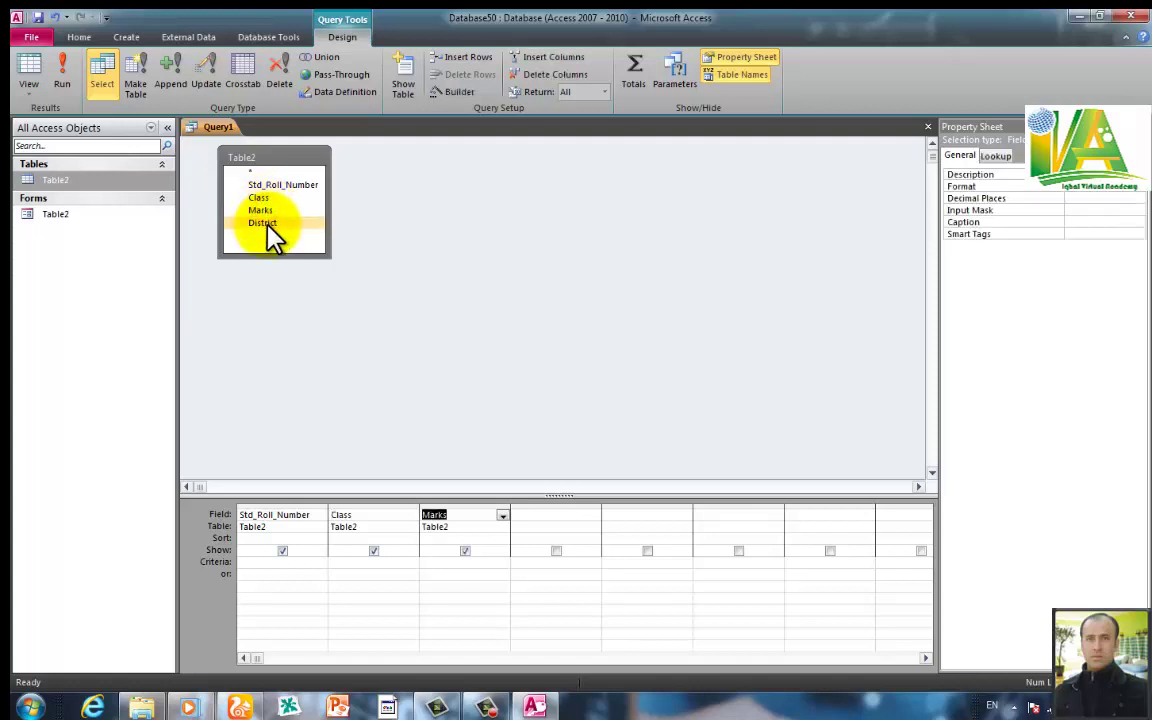
pyautogui.doubleClick(264, 223)
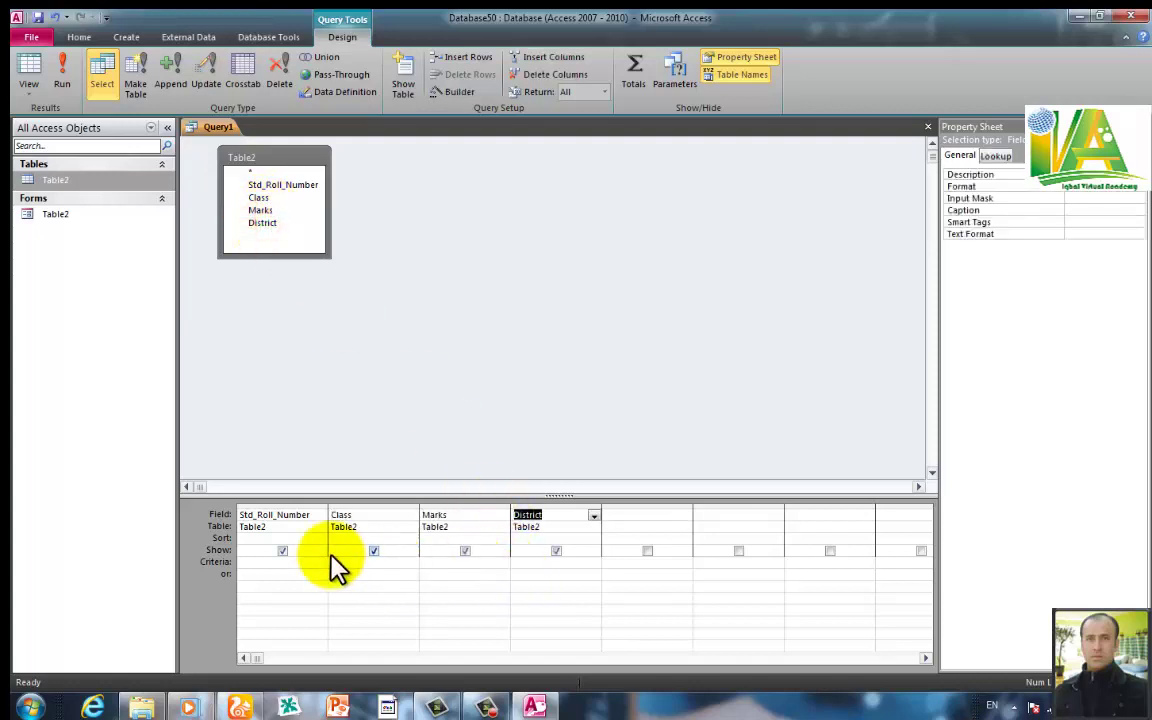
# - Sort the query by Std_Roll_Number in descending order
pyautogui.click(284, 538)
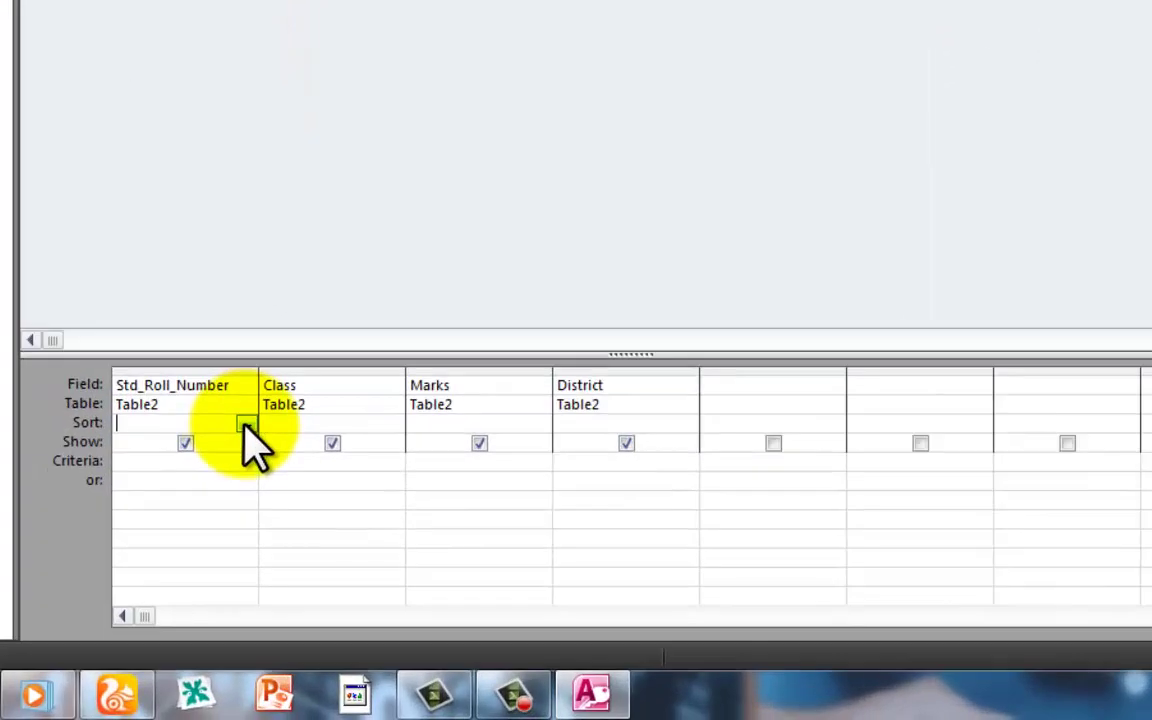
pyautogui.click(319, 538)
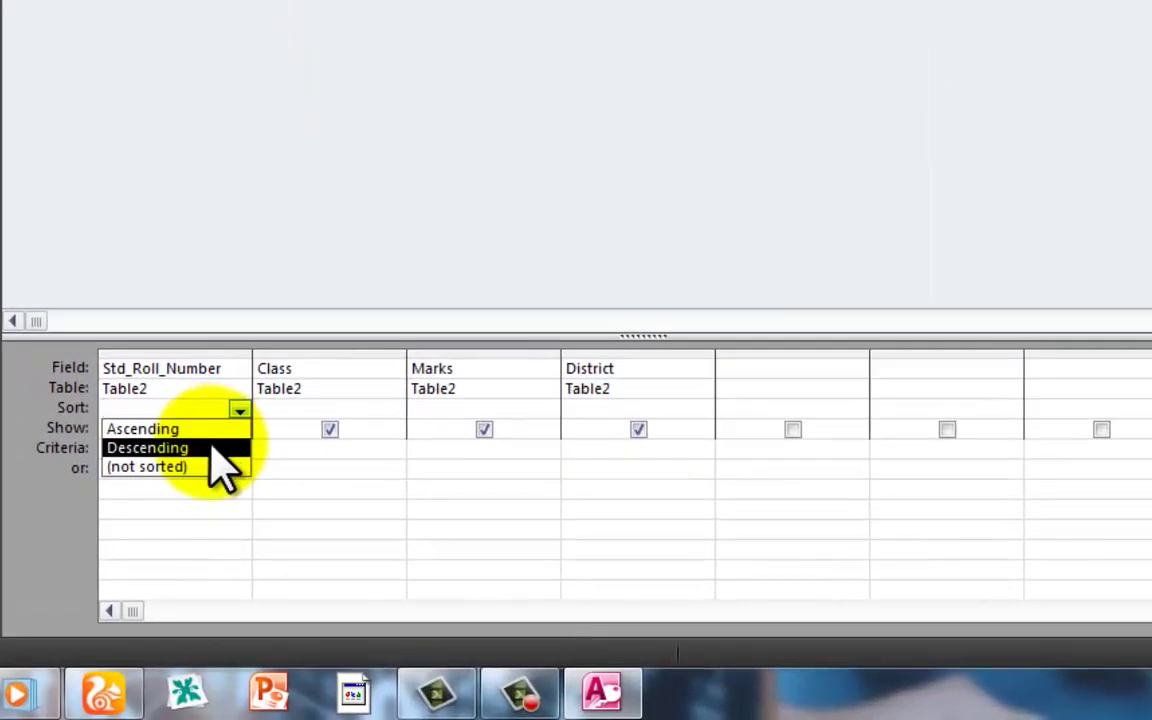
pyautogui.click(212, 450)
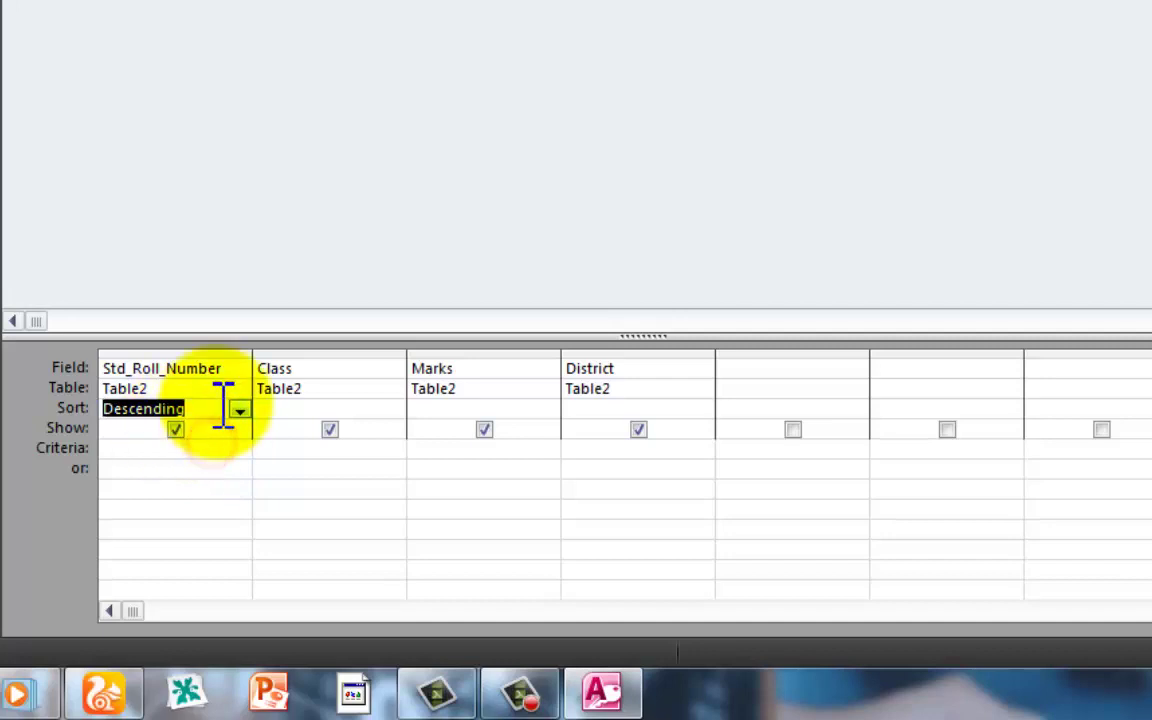
pyautogui.click(280, 410)
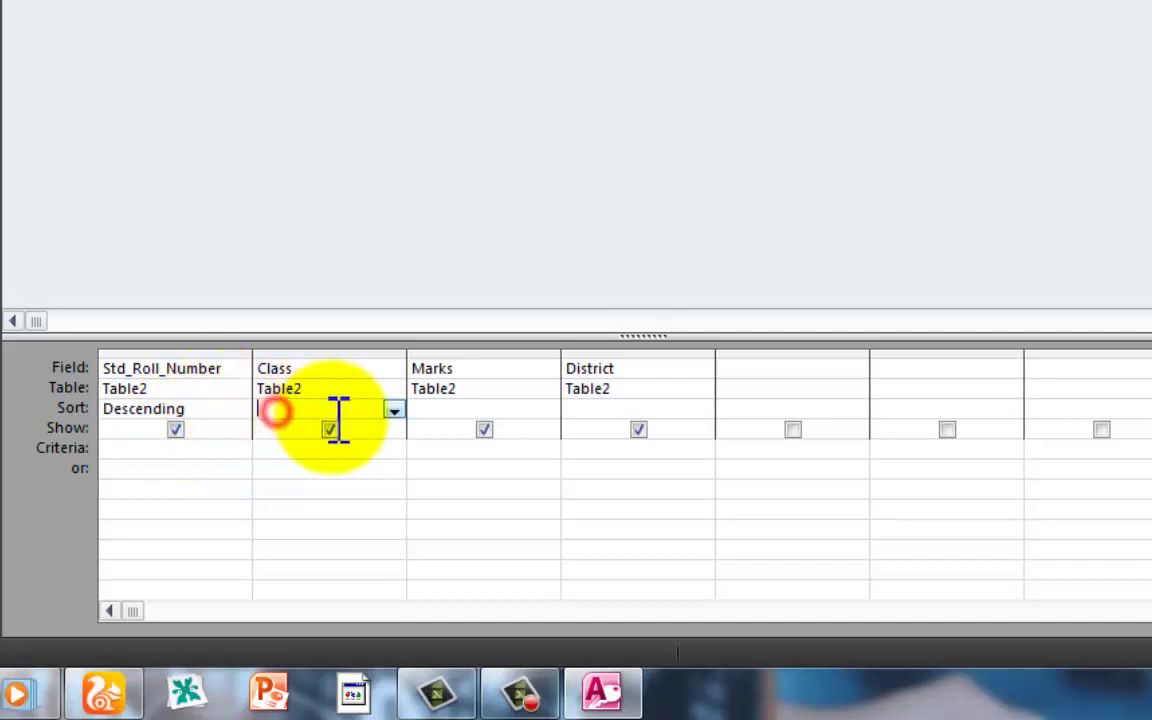
# - Enter the criteria >600 for Marks and ="peshawar" for District
pyautogui.click(469, 408)
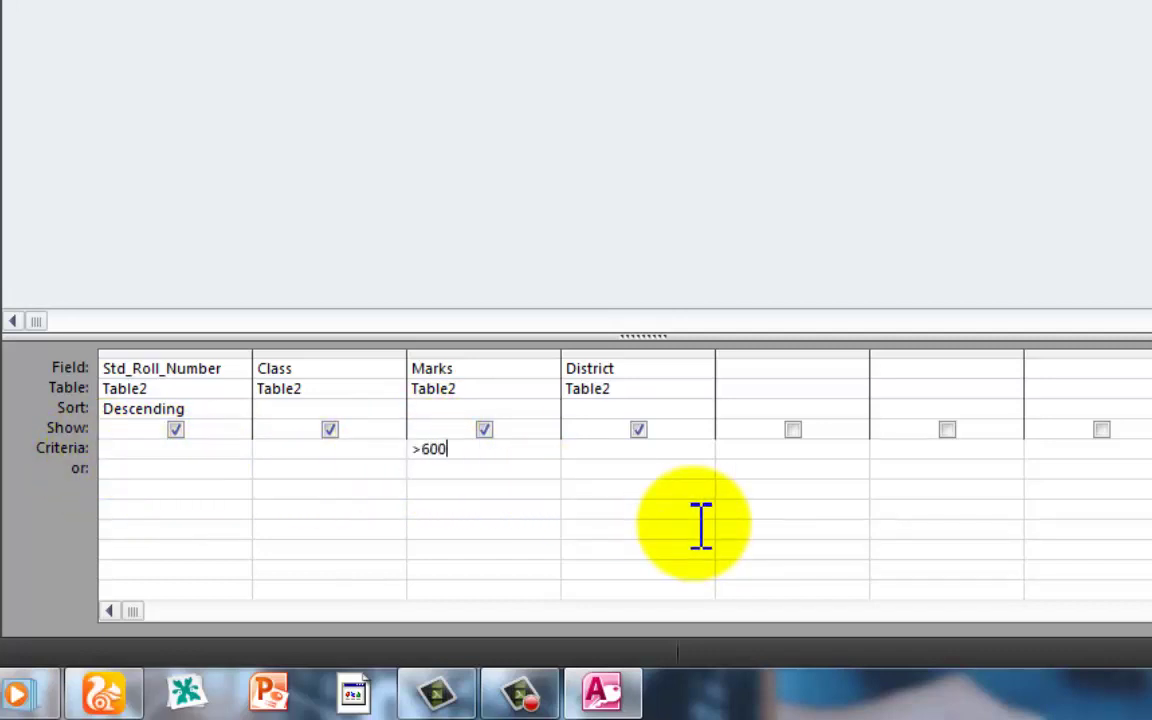
pyautogui.click(614, 448)
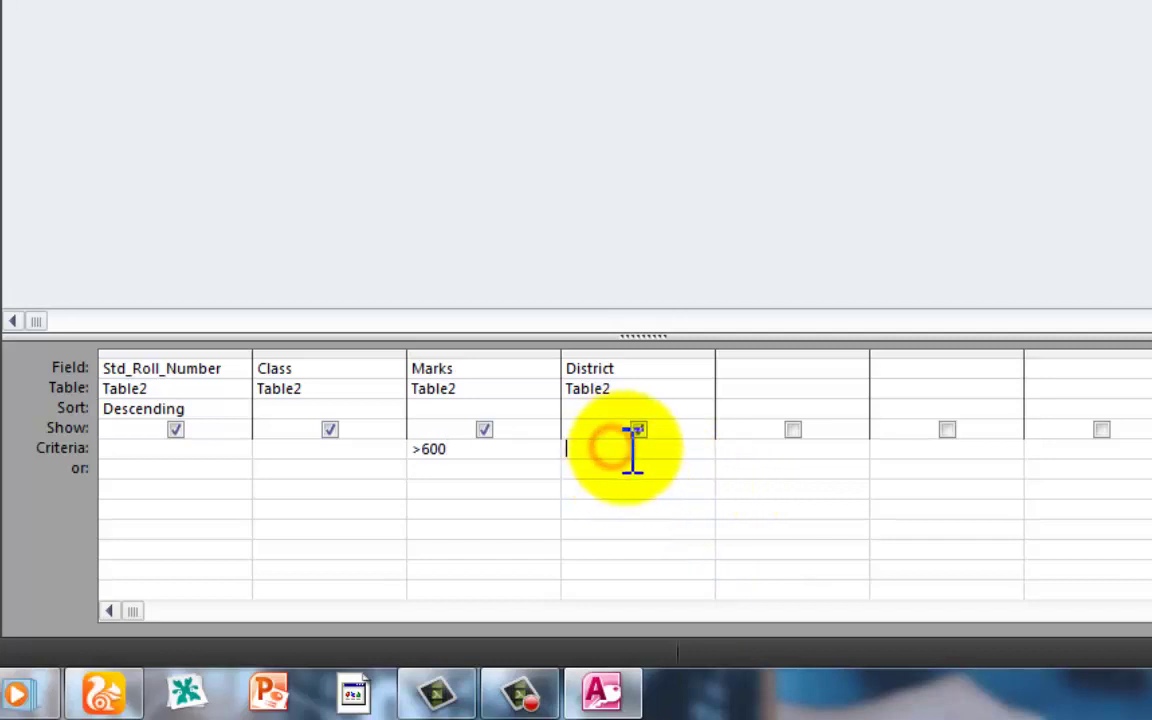
pyautogui.write('="p')
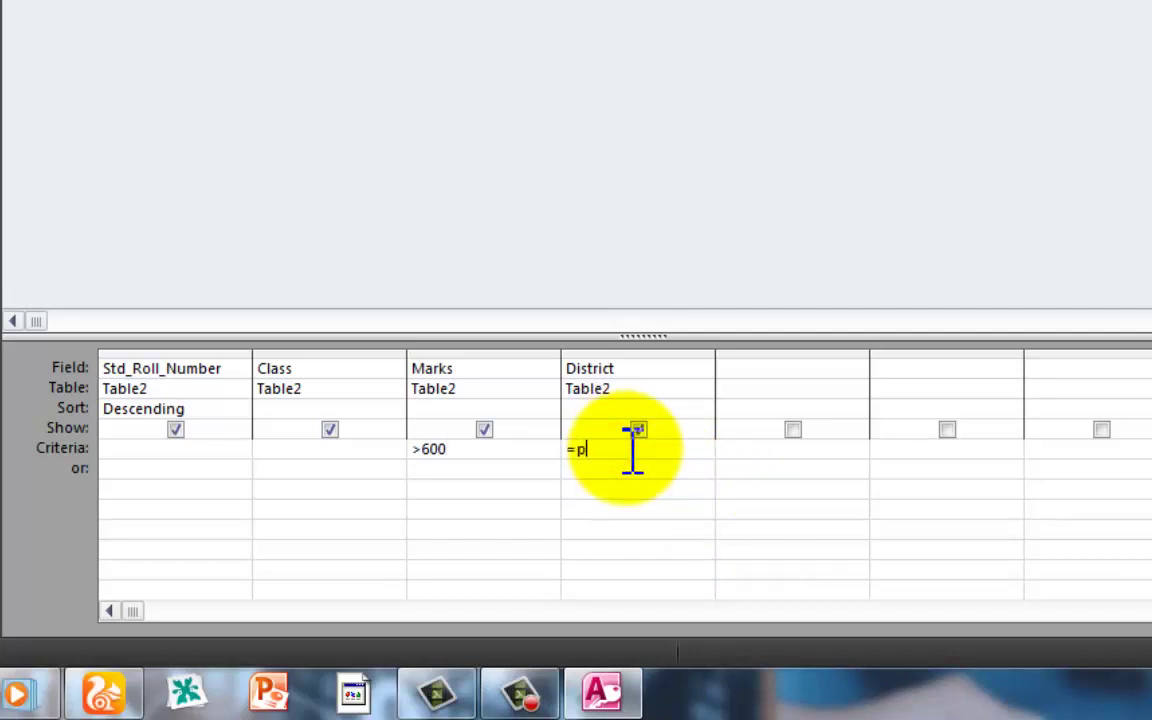
pyautogui.write('eshawar')
pyautogui.click(605, 468)
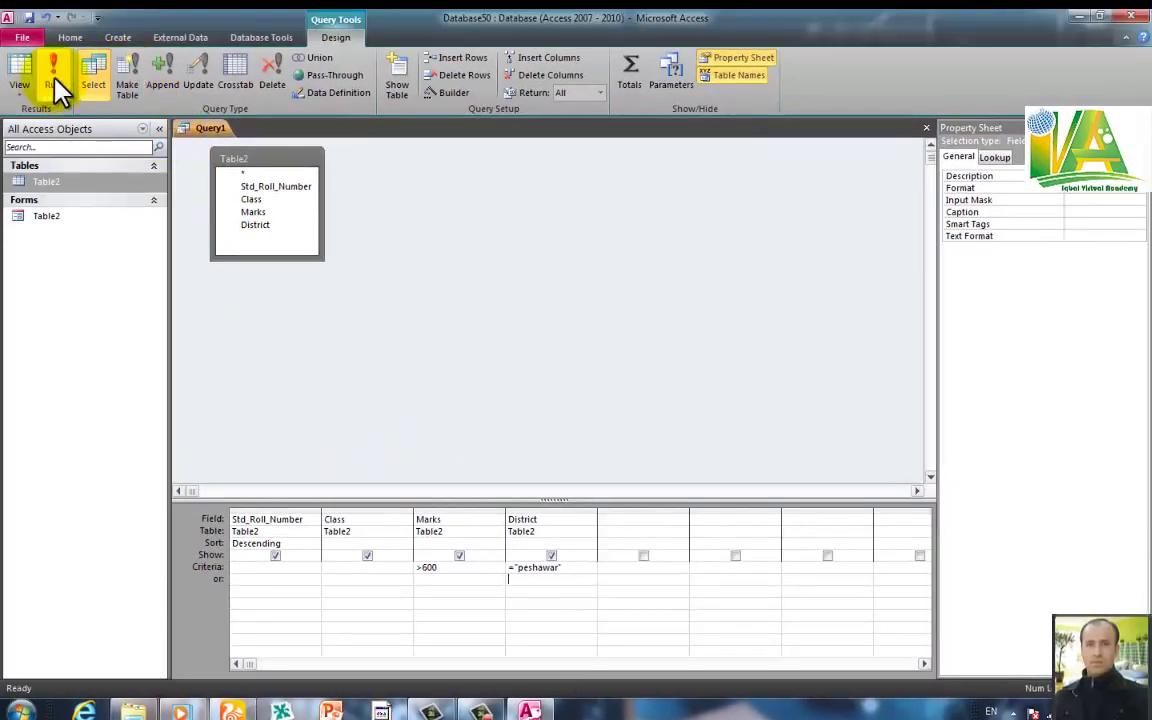
# - Run the query and check the returned records' roll numbers, marks and districts
pyautogui.click(55, 80)
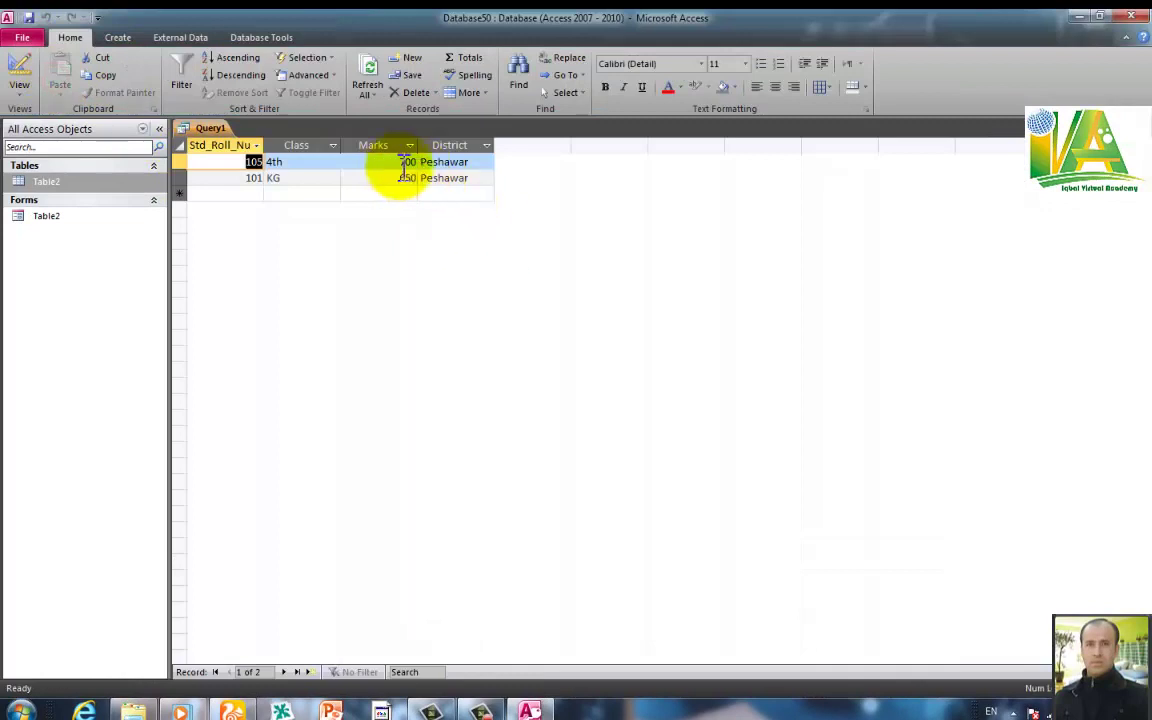
pyautogui.click(262, 178)
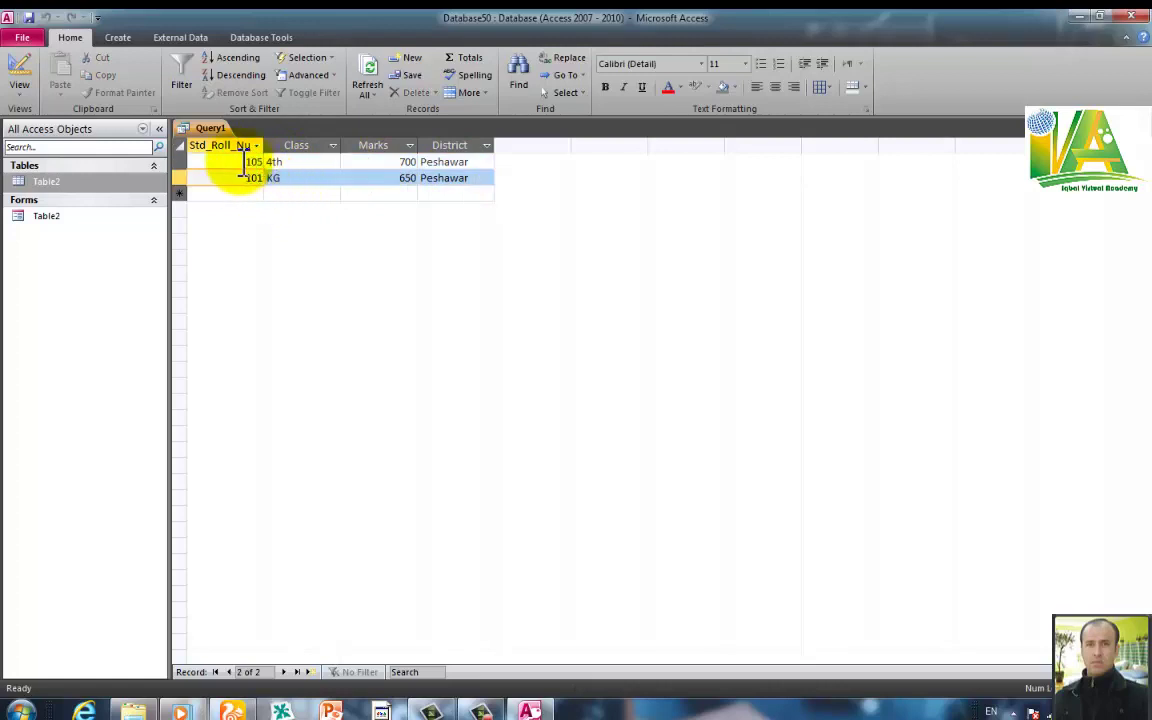
pyautogui.click(250, 162)
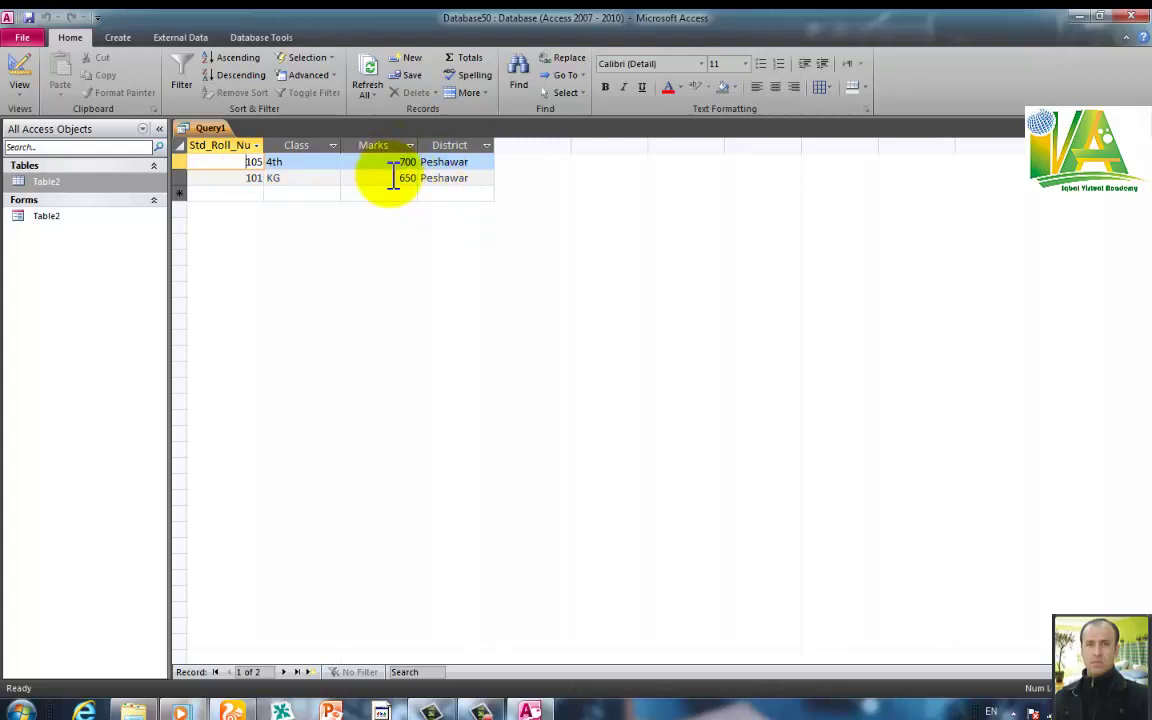
# - Show the query in SQL view and copy its whole SQL statement
pyautogui.click(27, 92)
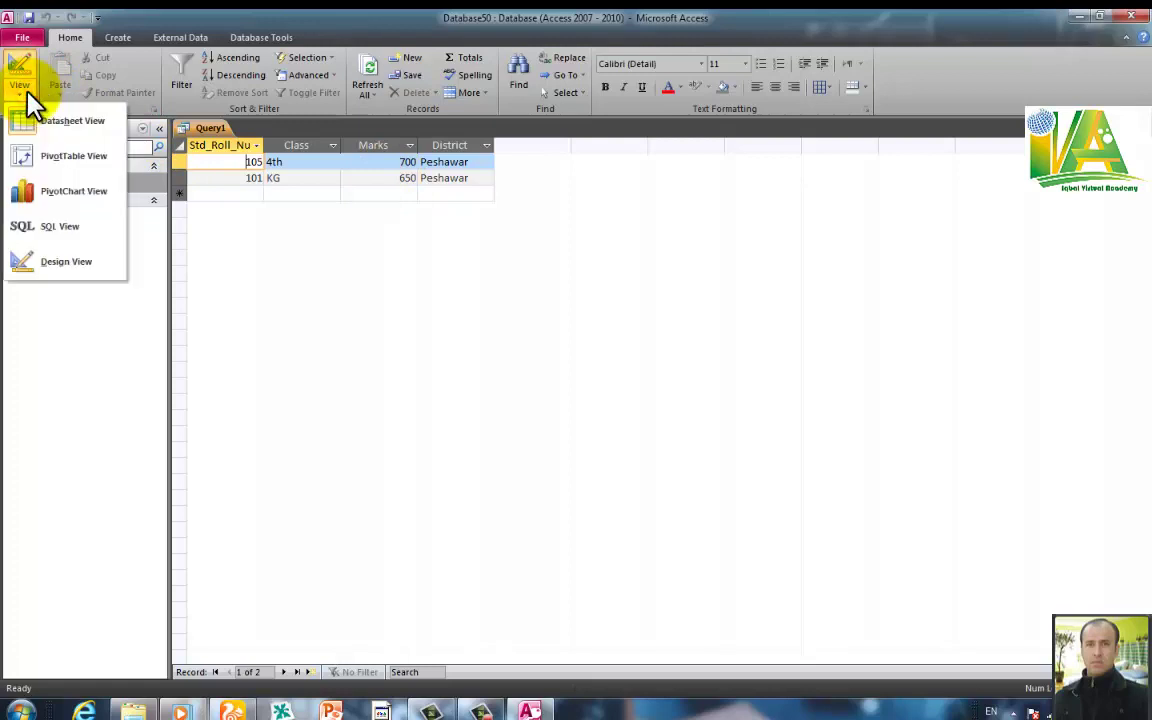
pyautogui.click(52, 228)
pyautogui.click(400, 226)
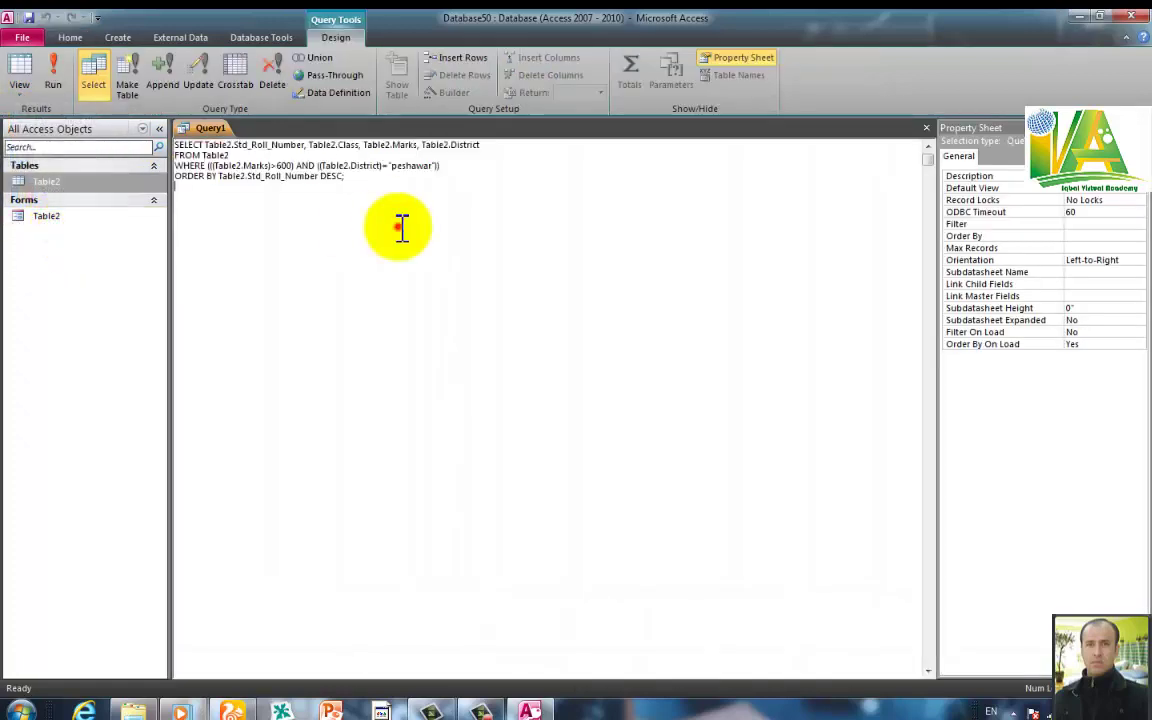
pyautogui.tripleClick(372, 174)
pyautogui.rightClick(219, 158)
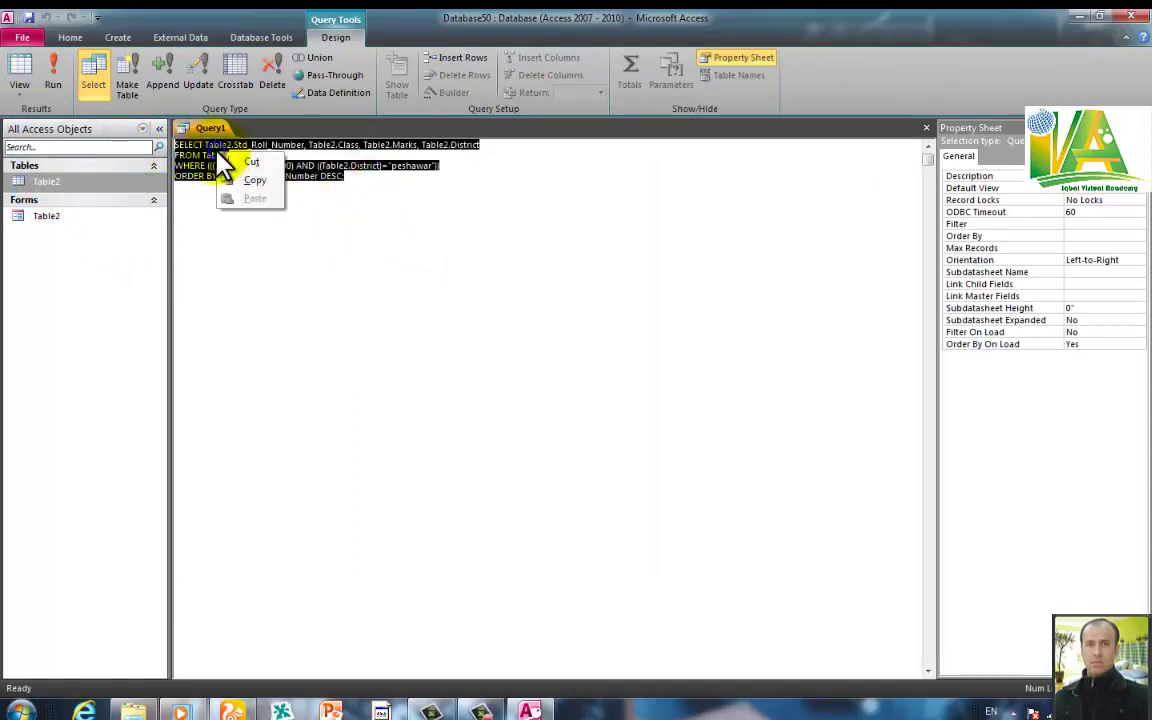
pyautogui.click(246, 180)
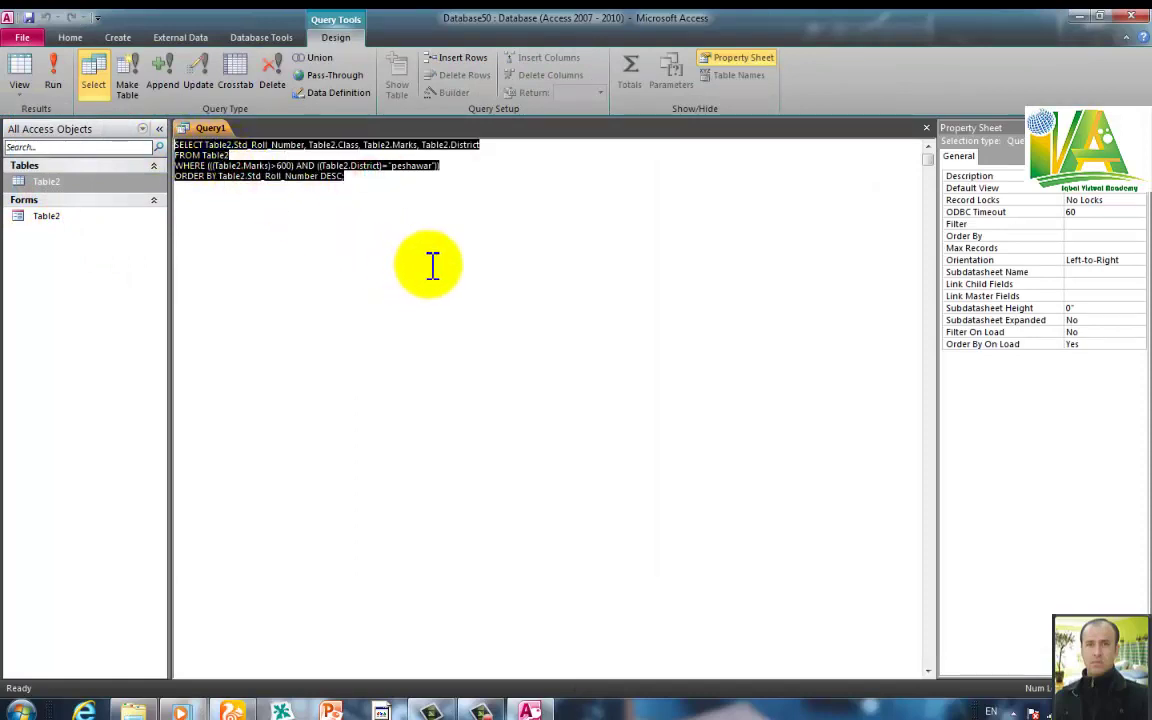
# - Launch Microsoft Word with the winword command and paste the copied SQL statement into the blank document
pyautogui.press('super+r')
pyautogui.write('win')
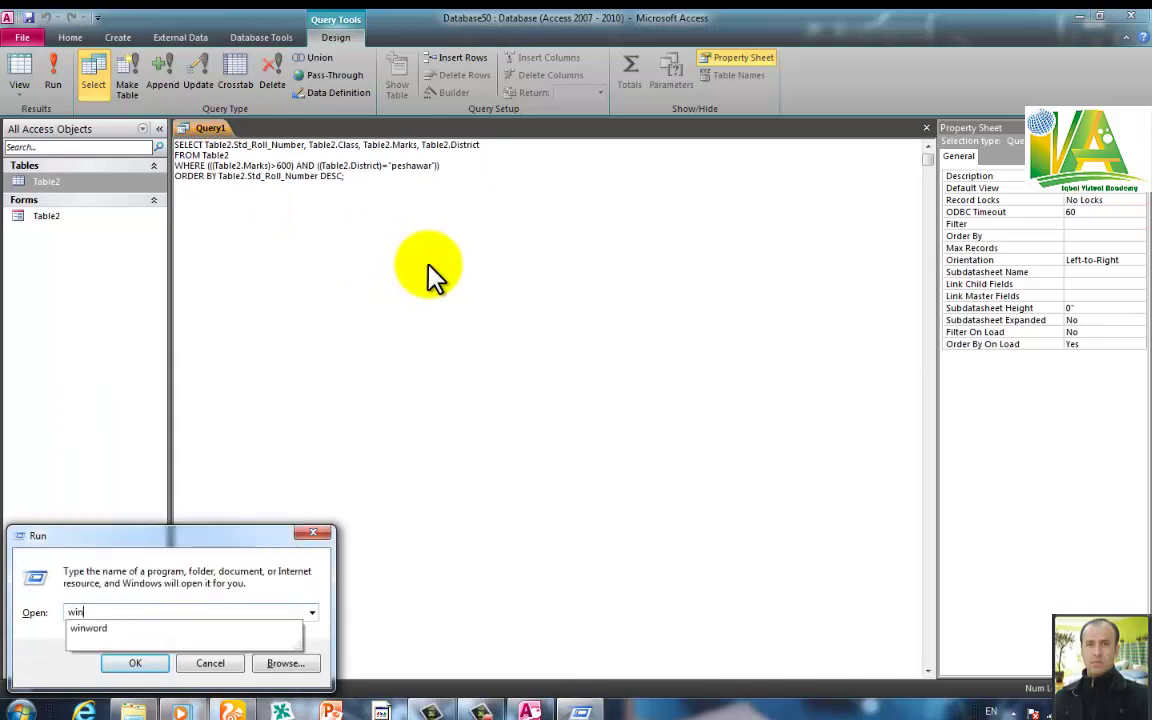
pyautogui.press('Down')
pyautogui.press('Return')
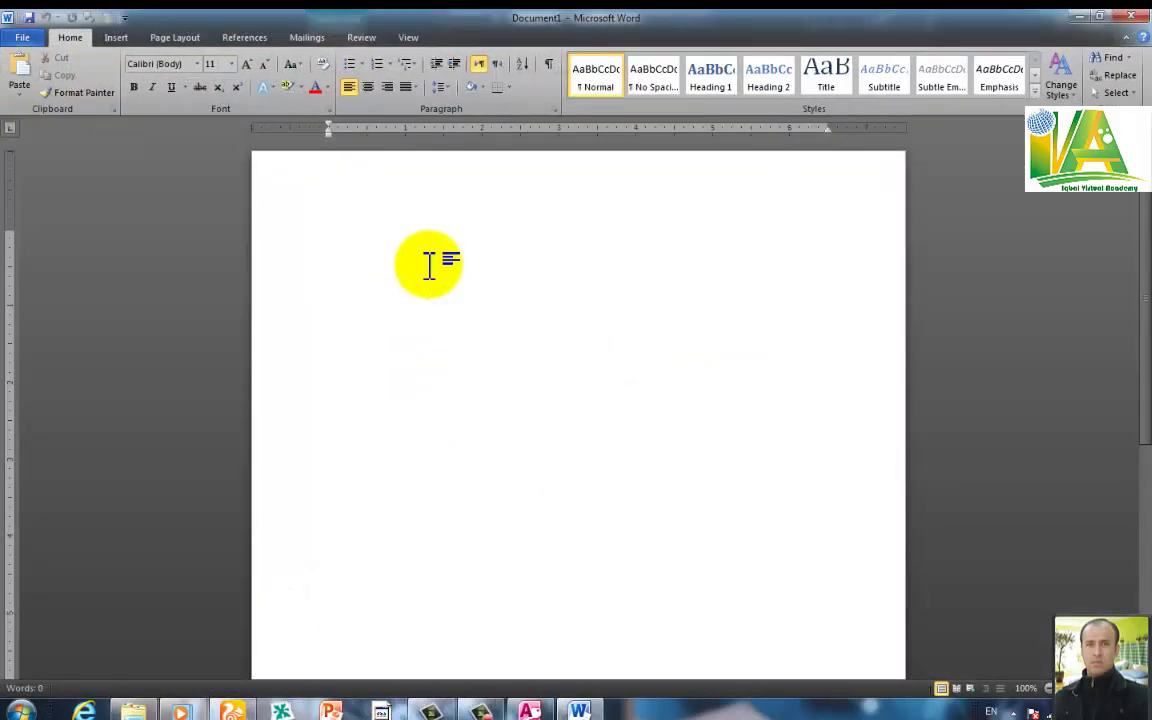
pyautogui.hotkey('ctrl', 'v')
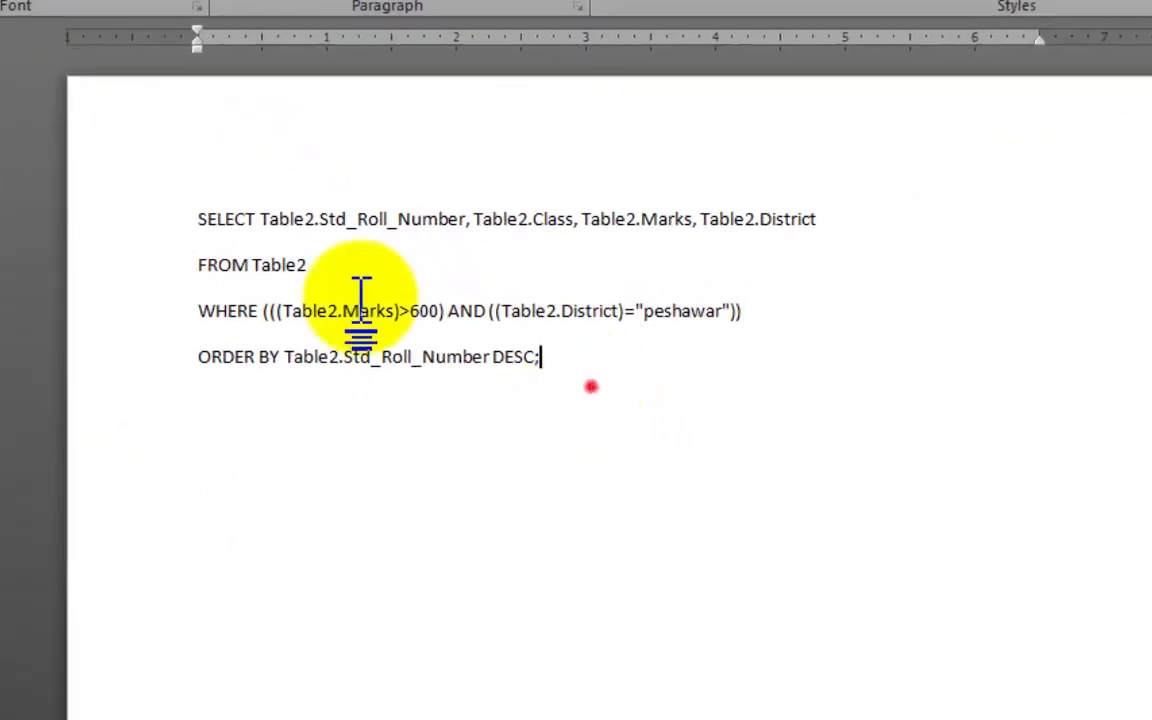
# - Enlarge the text of the pasted SQL statement to 17 pt
pyautogui.moveTo(361, 297); pyautogui.dragTo(82, 123)
pyautogui.hotkey('ctrl', 'shift', '.')
pyautogui.hotkey('ctrl', 'shift', '.')
pyautogui.hotkey('ctrl', 'shift', '.')
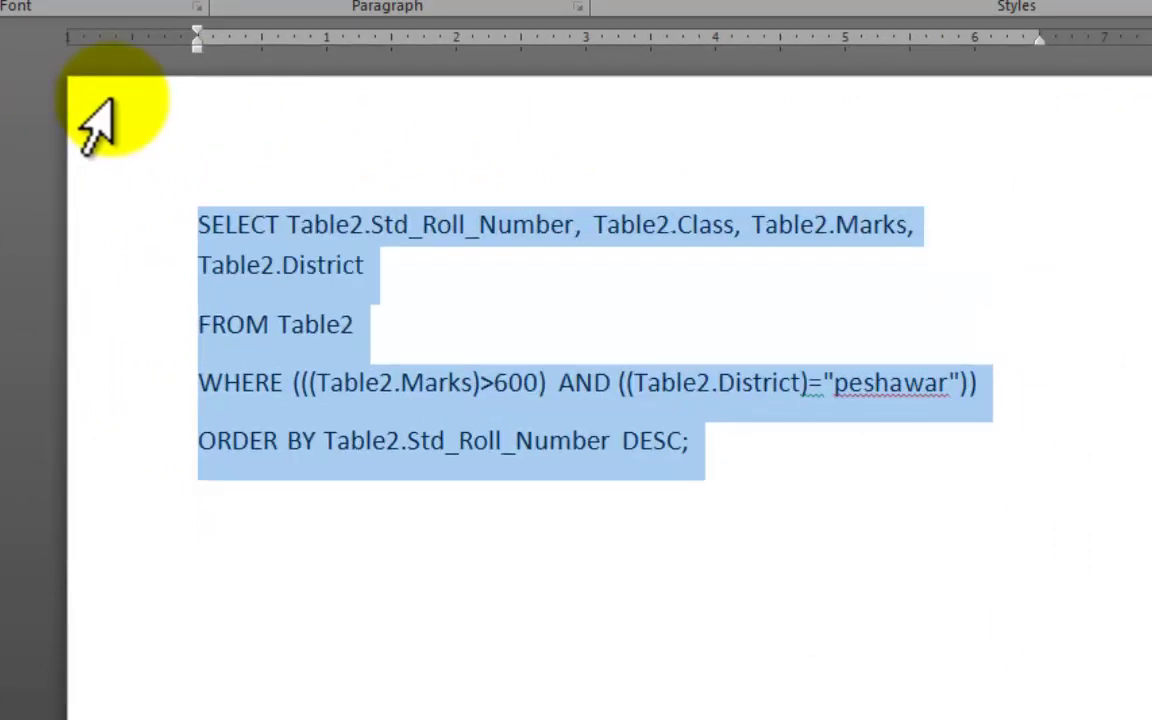
pyautogui.hotkey('ctrl', 'shift', '.')
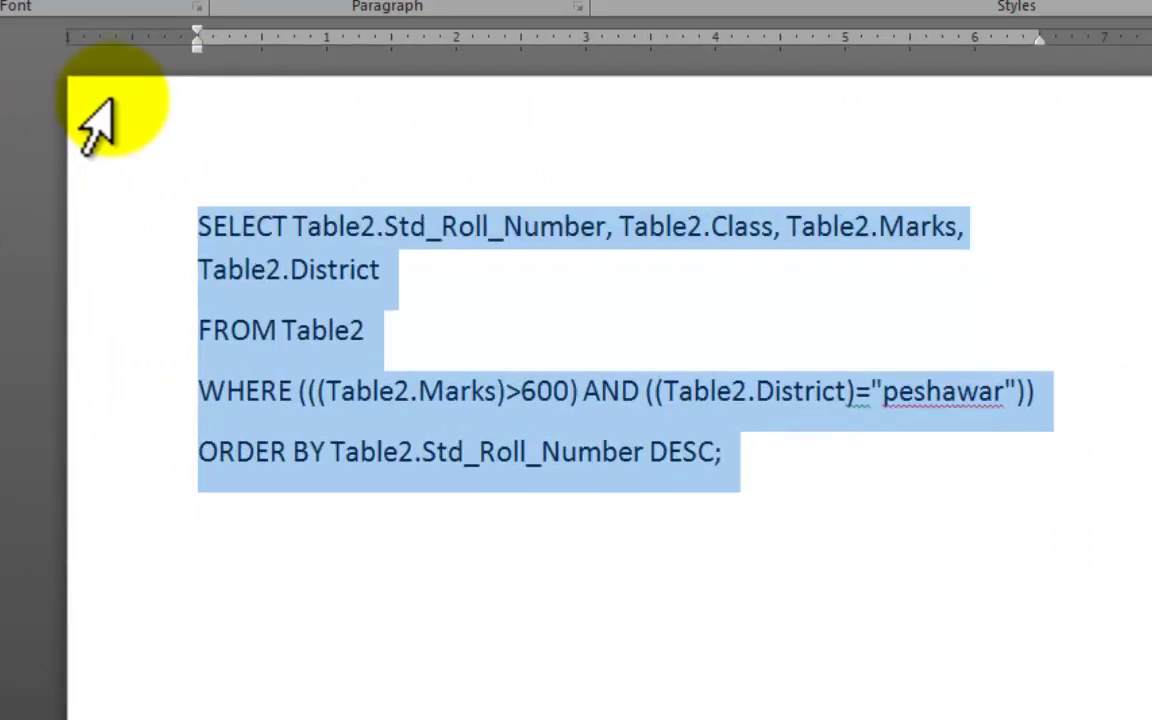
pyautogui.click(422, 310)
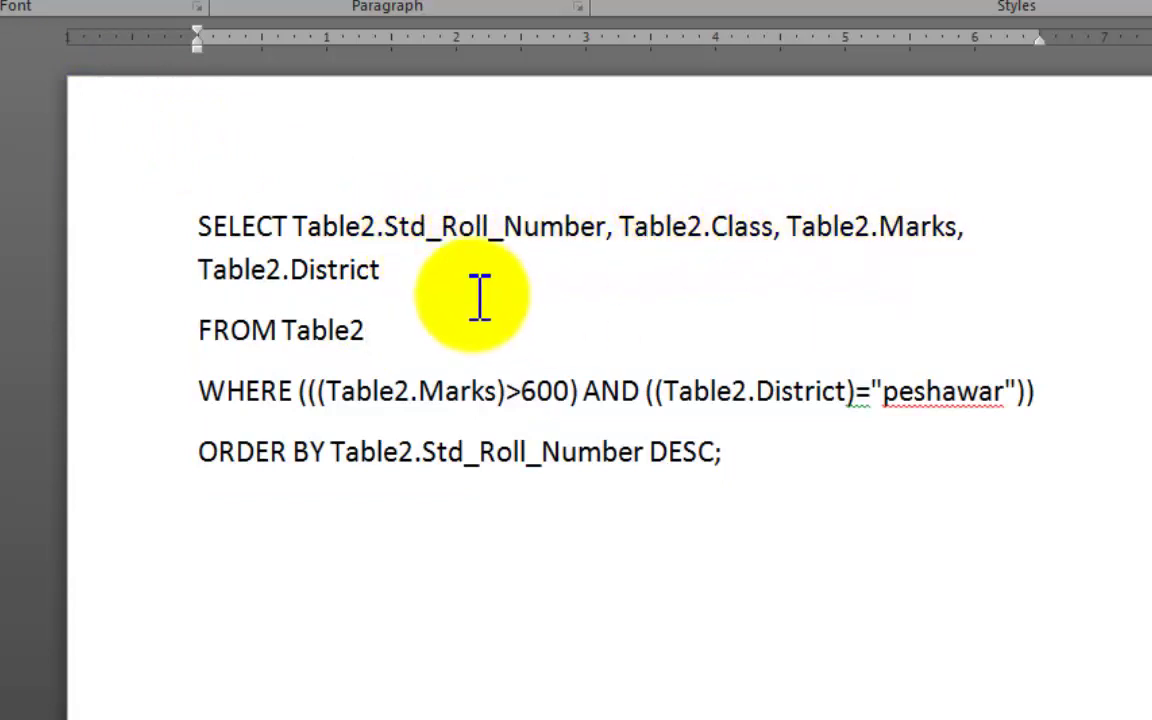
# - Reduce the whole SQL statement's font size to 15 pt
pyautogui.click(411, 278)
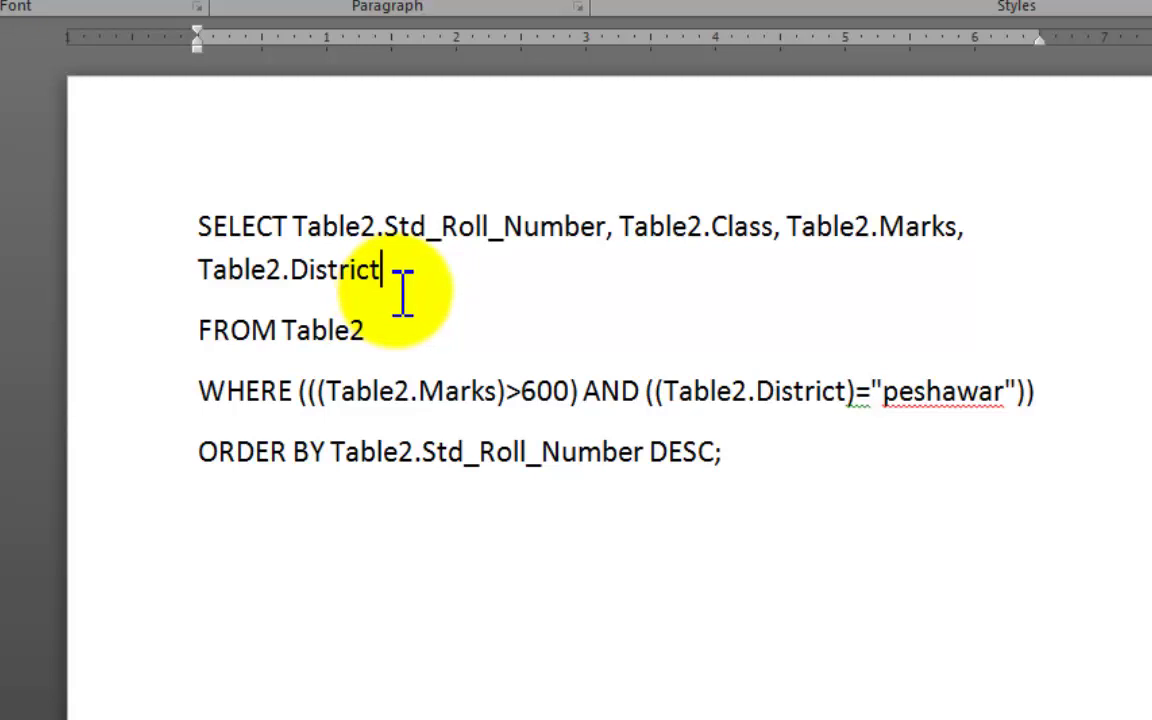
pyautogui.moveTo(393, 272); pyautogui.dragTo(180, 228)
pyautogui.moveTo(766, 460); pyautogui.dragTo(103, 226)
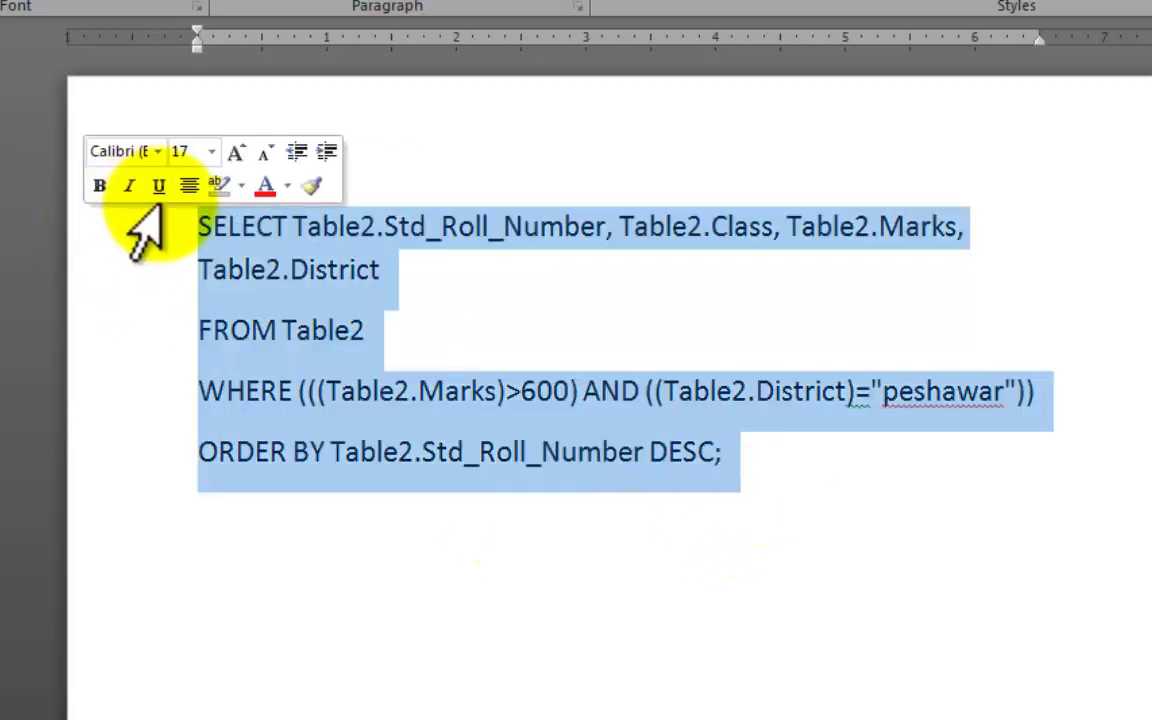
pyautogui.hotkey('ctrl', '[')
pyautogui.hotkey('ctrl', '[')
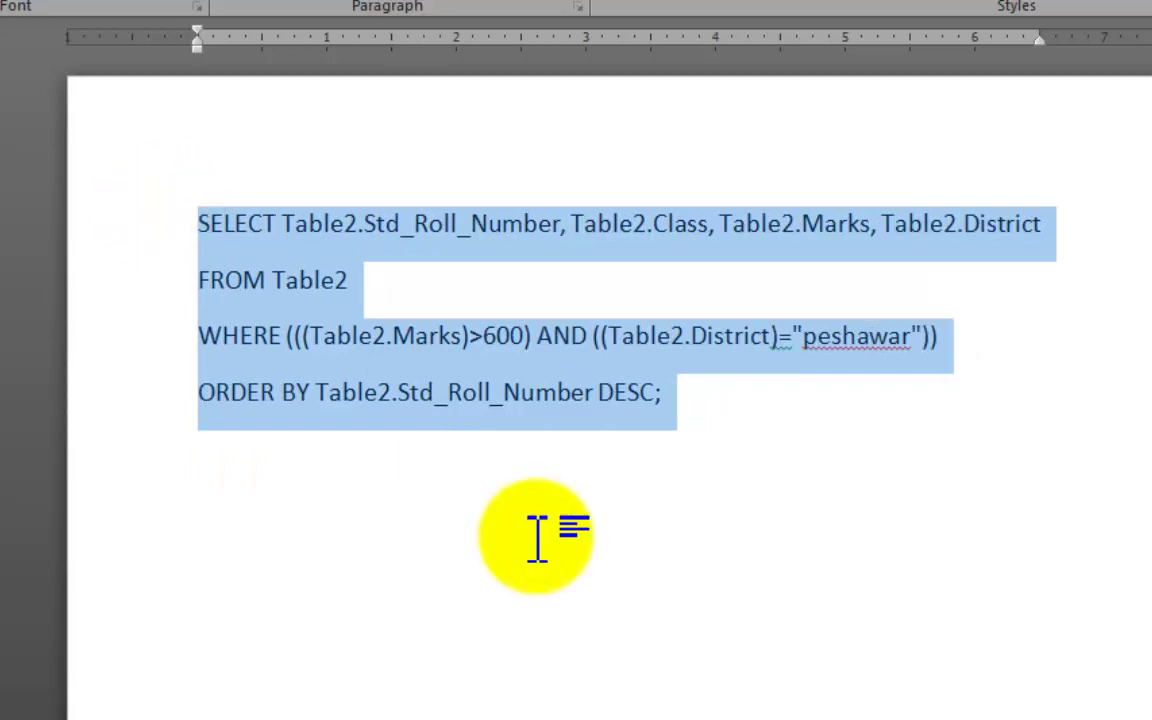
pyautogui.click(535, 535)
# - Review the FROM, WHERE and ORDER BY clauses of the SQL statement, including the DESC keyword
pyautogui.click(356, 280)
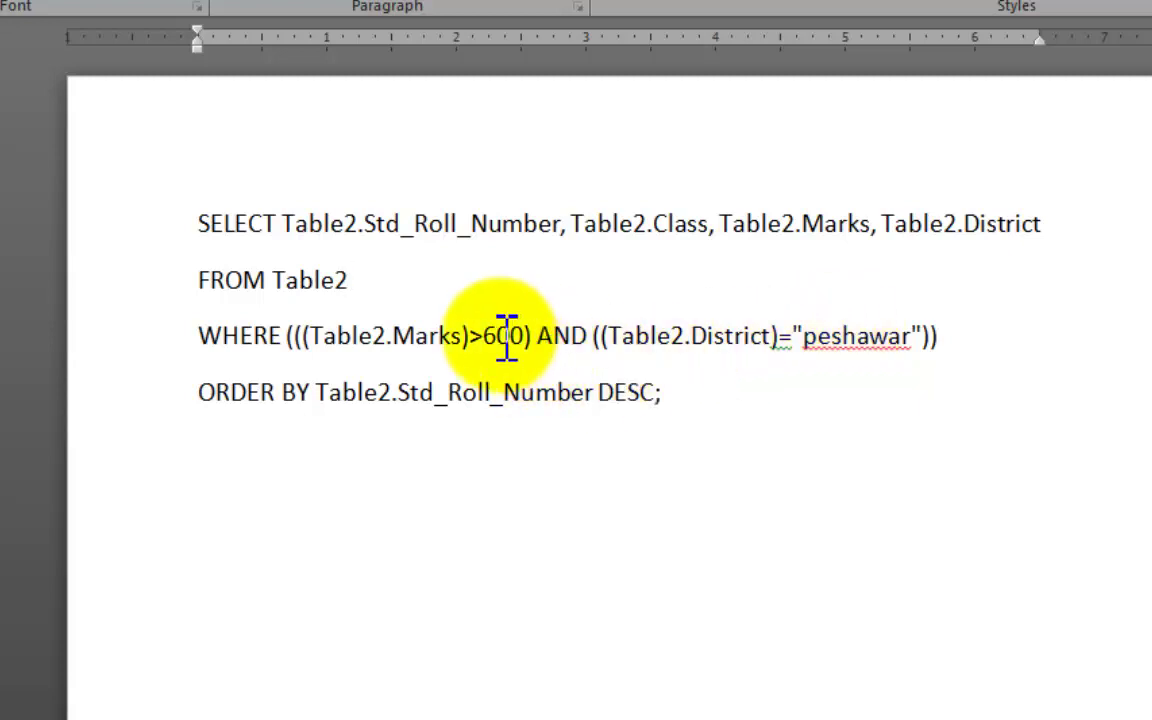
pyautogui.moveTo(656, 395); pyautogui.dragTo(608, 400)
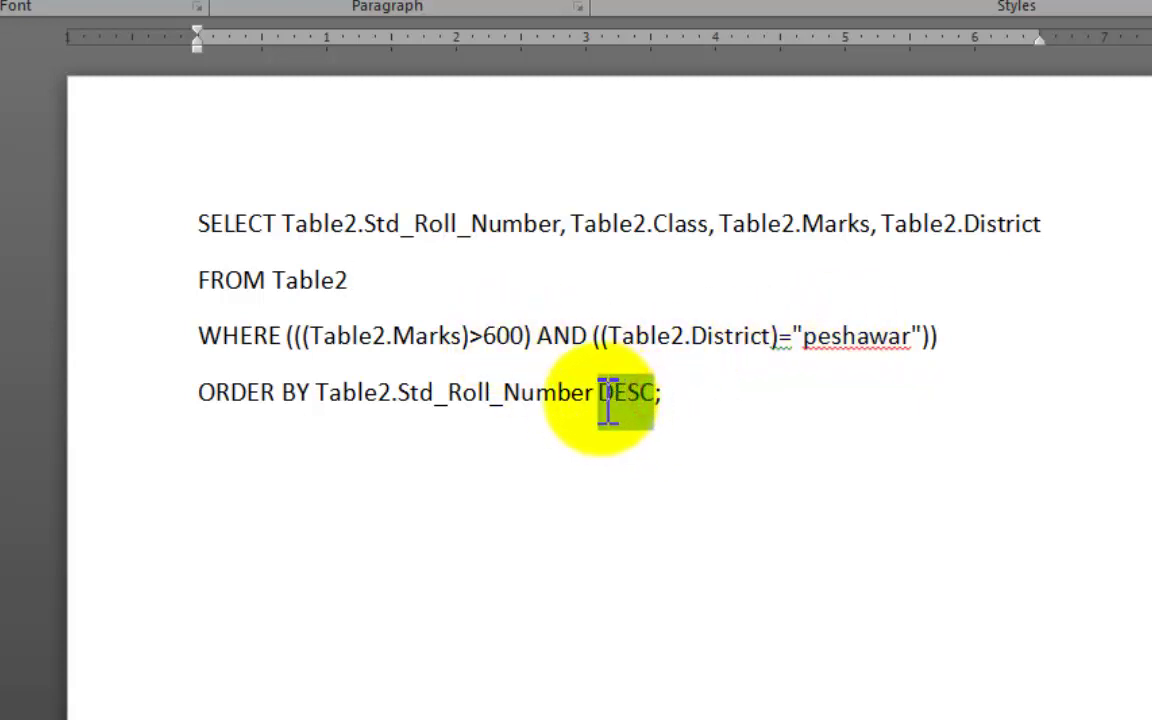
pyautogui.click(679, 452)
pyautogui.moveTo(684, 398); pyautogui.dragTo(154, 237)
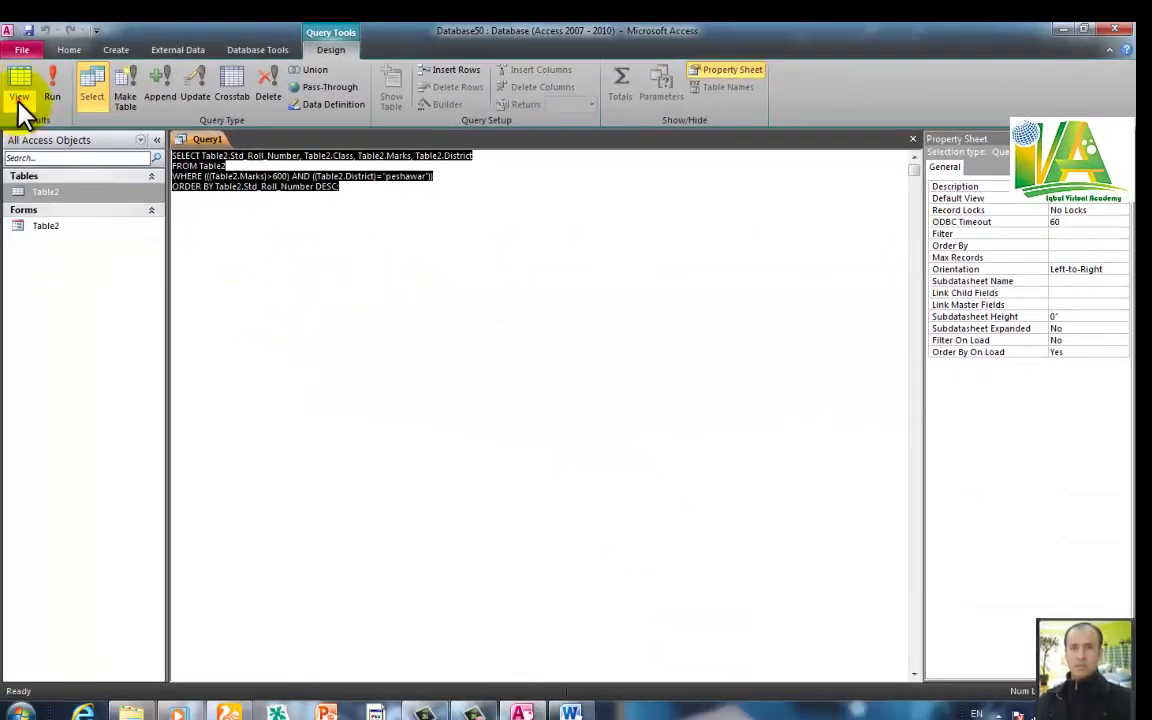
# - Switch back to Access, run the query again and return it to design view
pyautogui.click(18, 105)
pyautogui.click(52, 86)
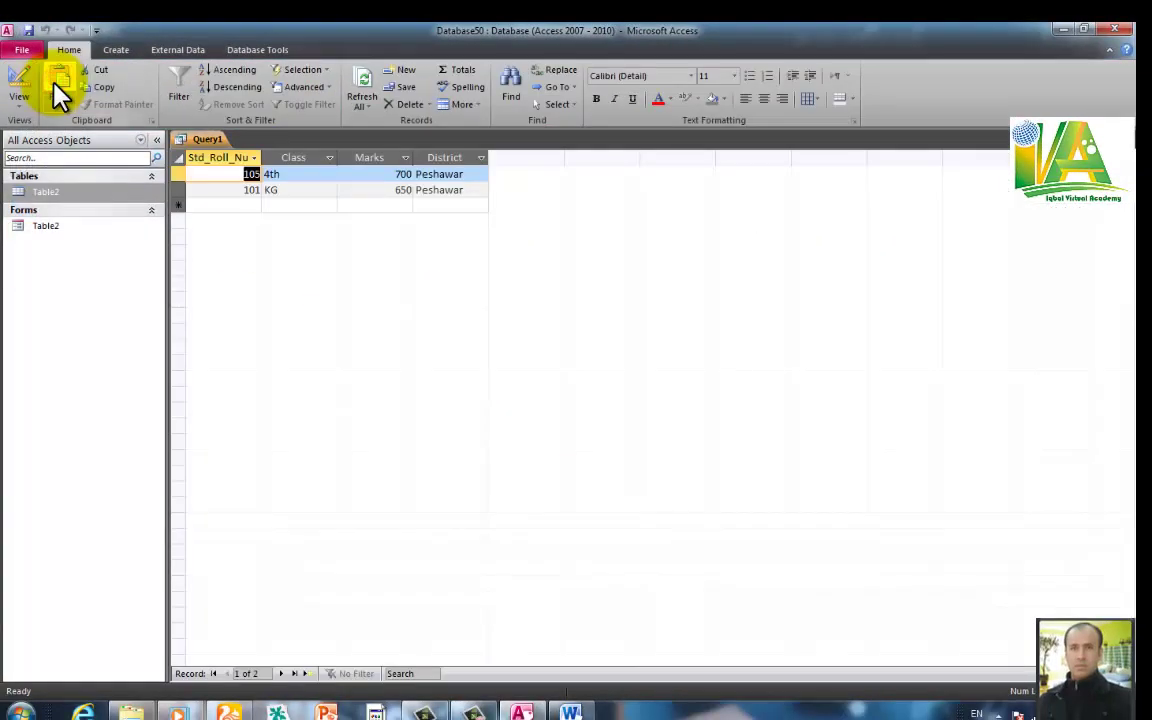
pyautogui.click(19, 106)
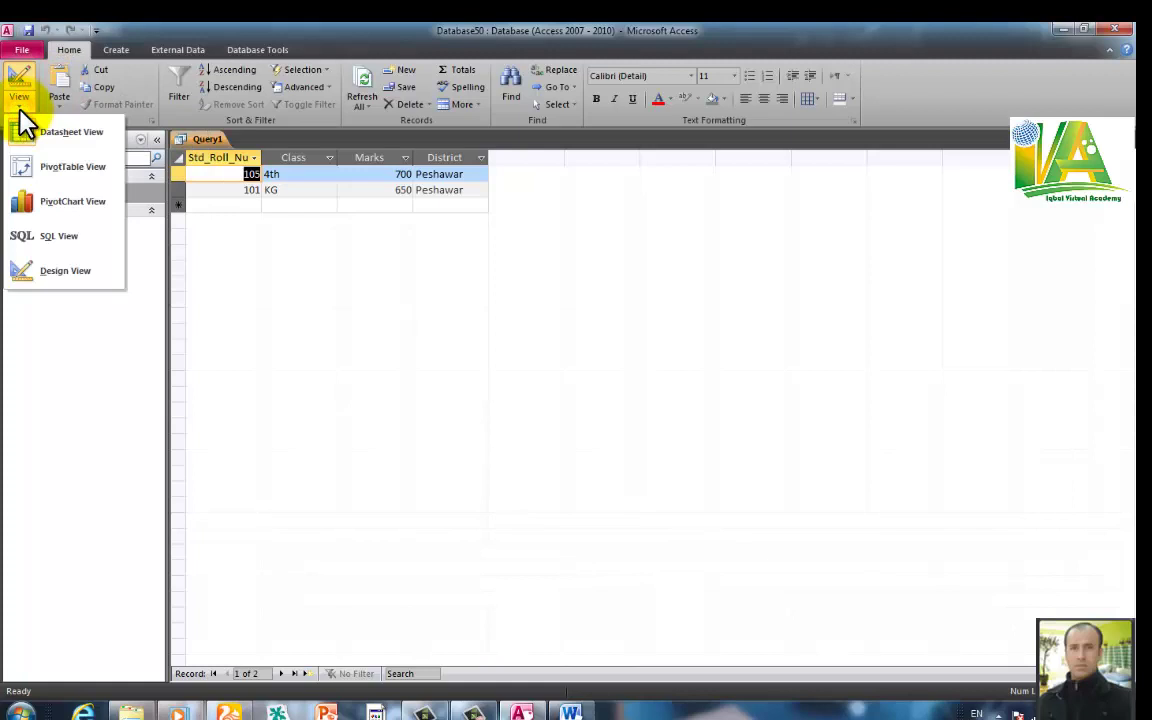
pyautogui.click(40, 270)
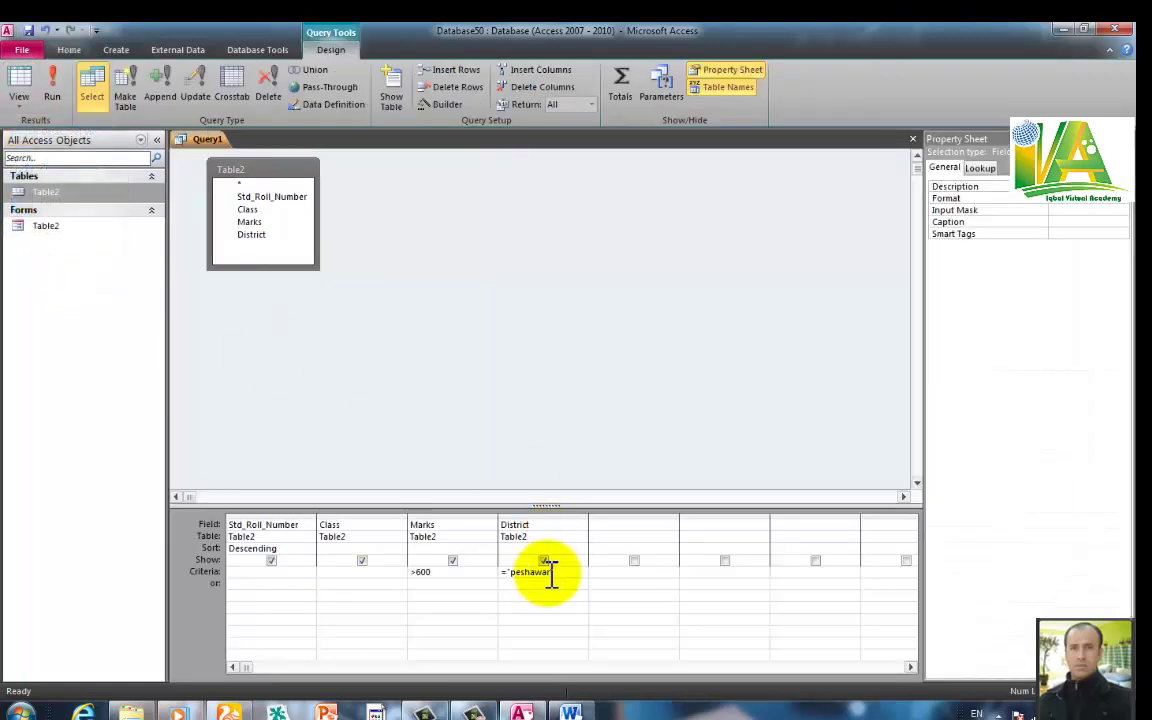
# - Change the District criterion to ="swat" and run the query, then minimize Access
pyautogui.moveTo(563, 573); pyautogui.dragTo(509, 573)
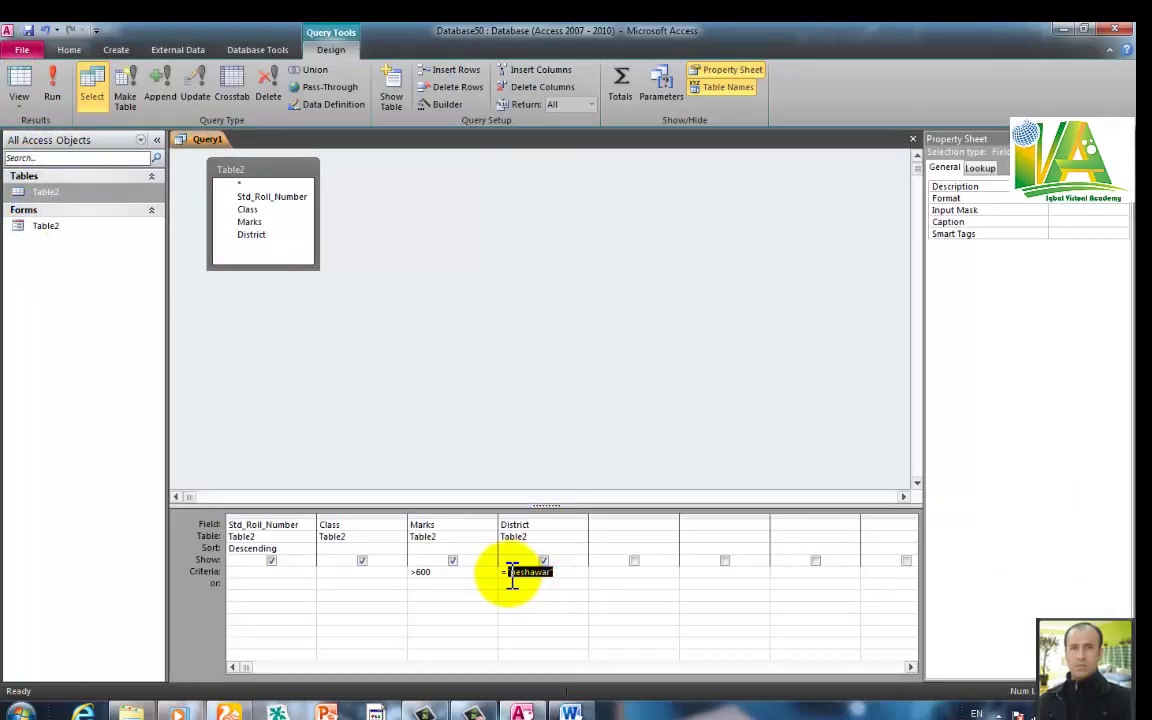
pyautogui.press('BackSpace')
pyautogui.write('swat')
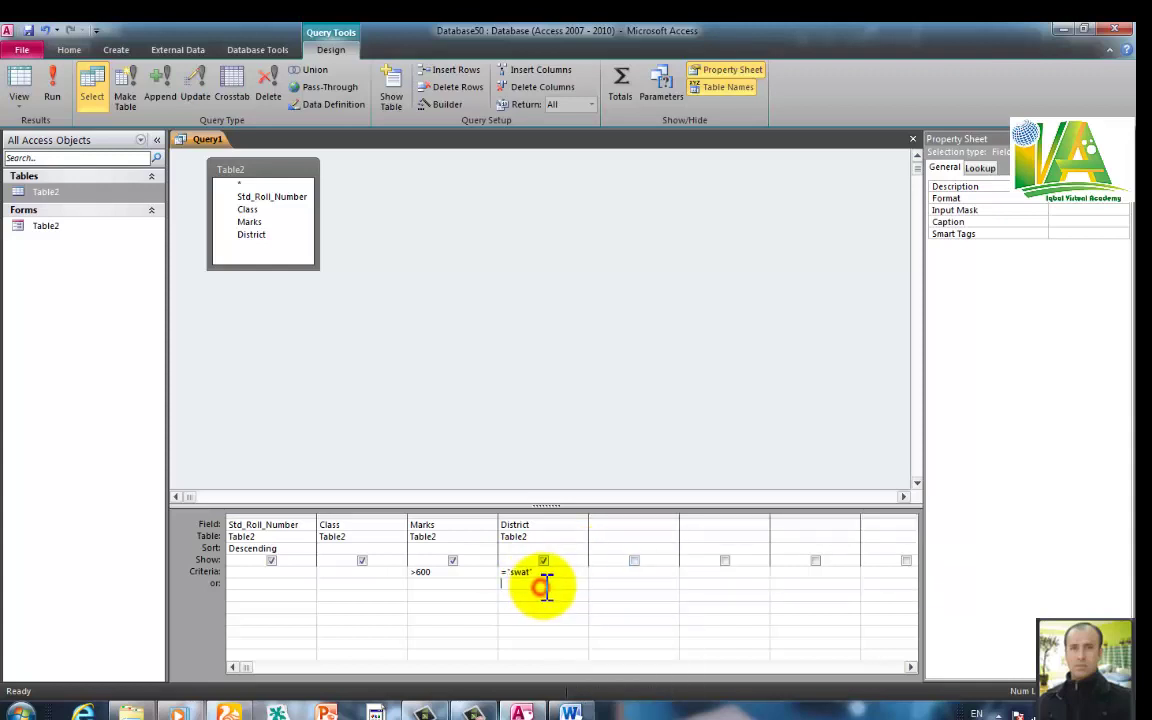
pyautogui.click(51, 88)
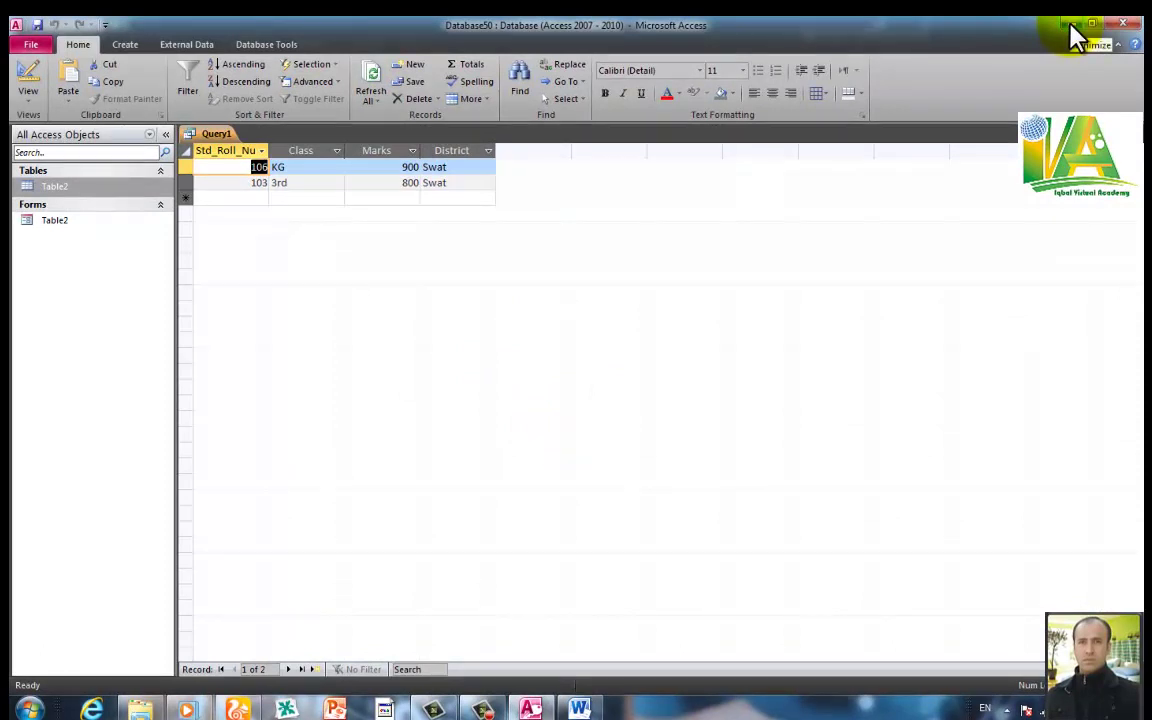
pyautogui.click(1070, 28)
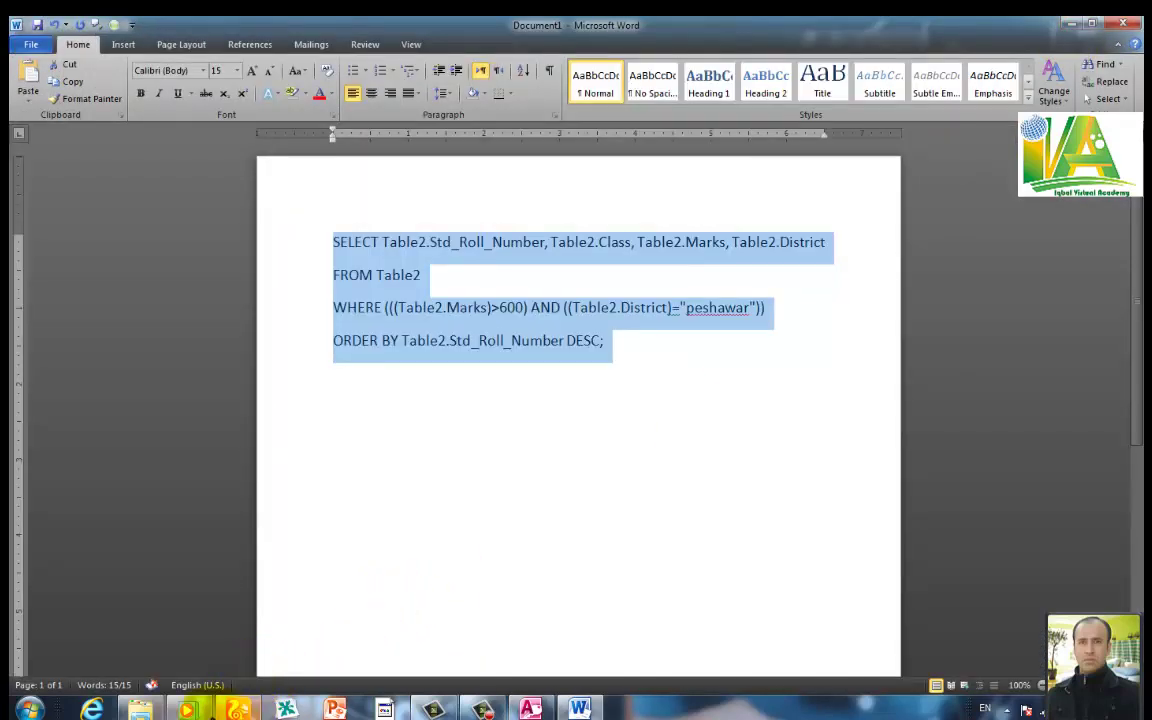